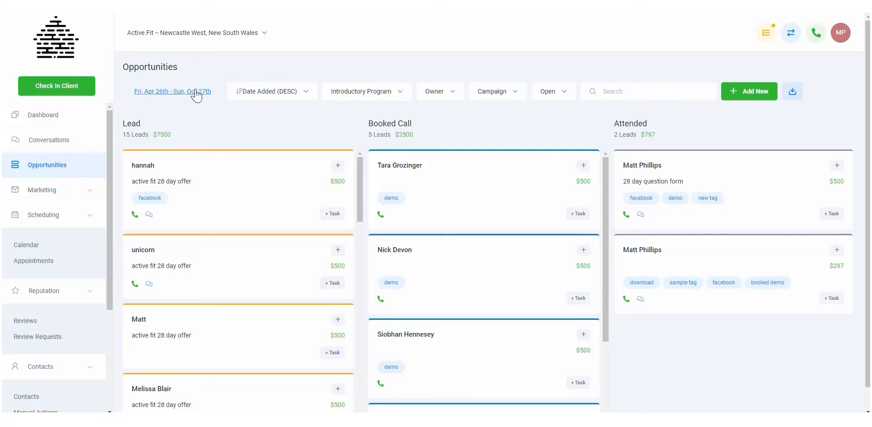
Filter the opportunities board to the Last 7 days date range and apply it.
click(195, 94)
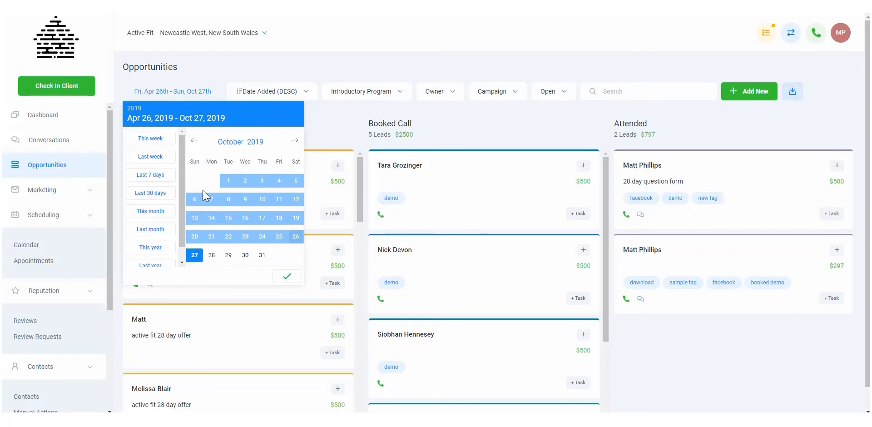
click(150, 177)
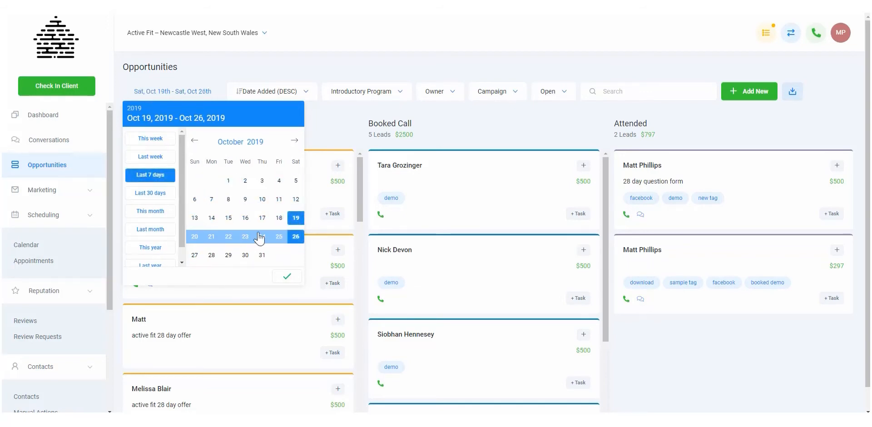
click(288, 277)
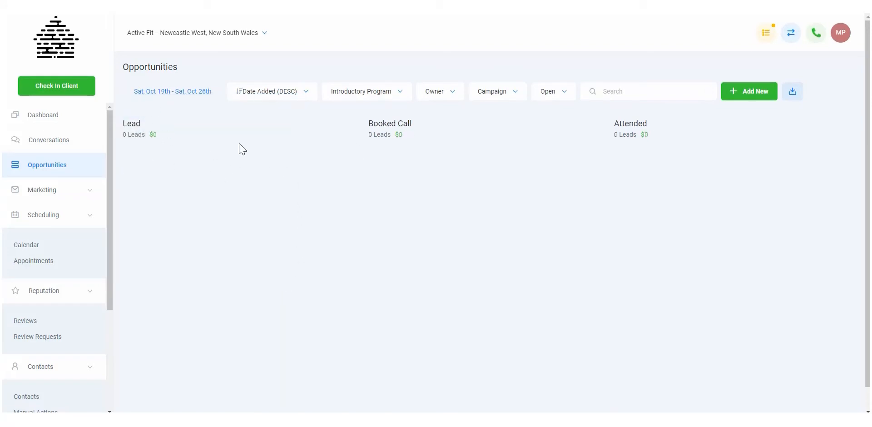
Set the opportunities date range to September 1 – September 30, 2019 and apply it.
click(195, 93)
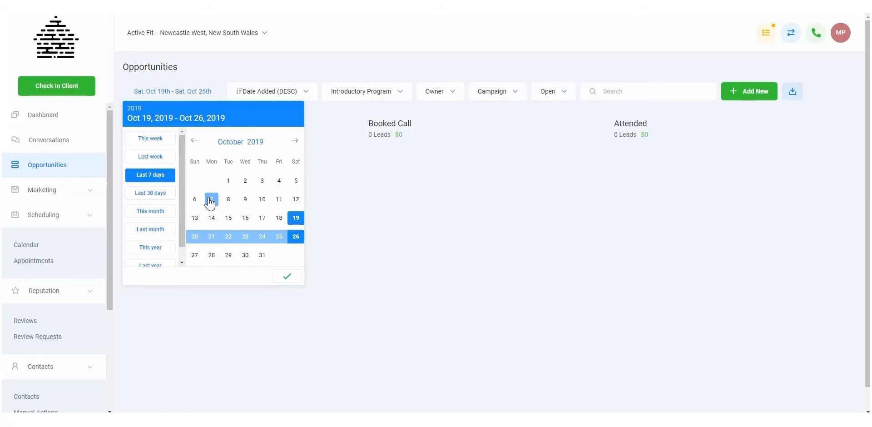
click(194, 141)
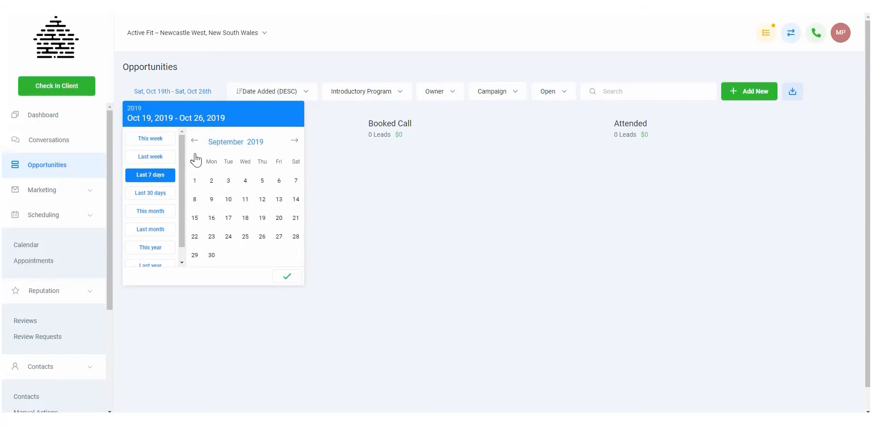
click(195, 180)
click(211, 256)
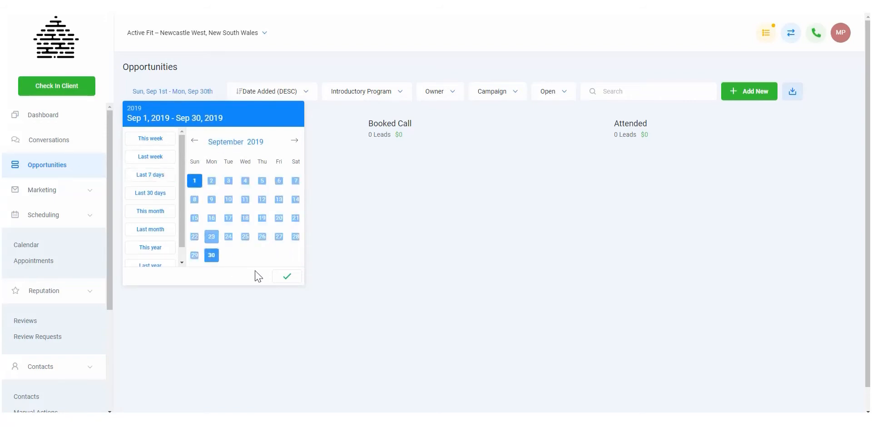
click(288, 277)
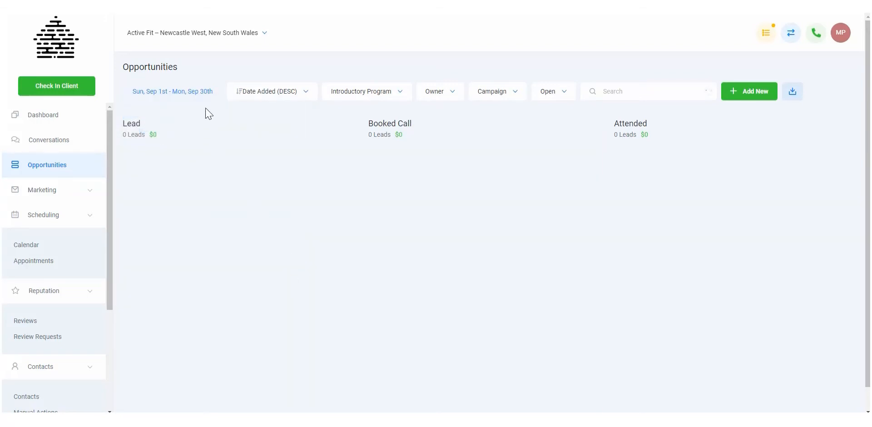
Change the opportunities date range to August 1 – August 31, 2019 and apply it.
click(185, 92)
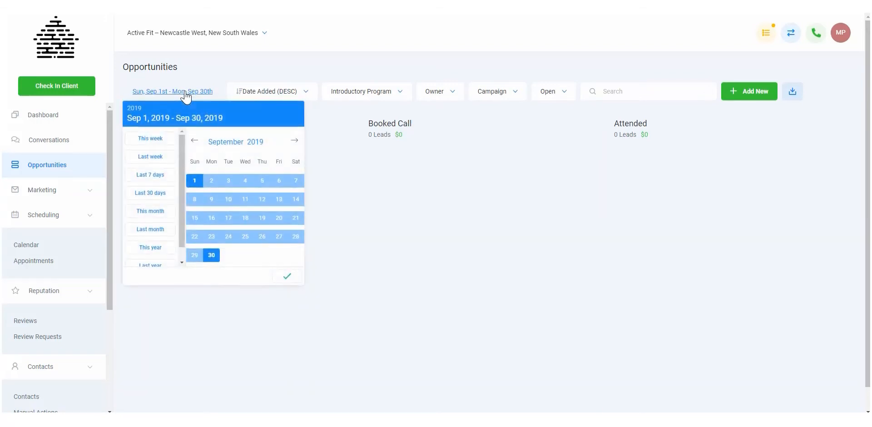
click(194, 142)
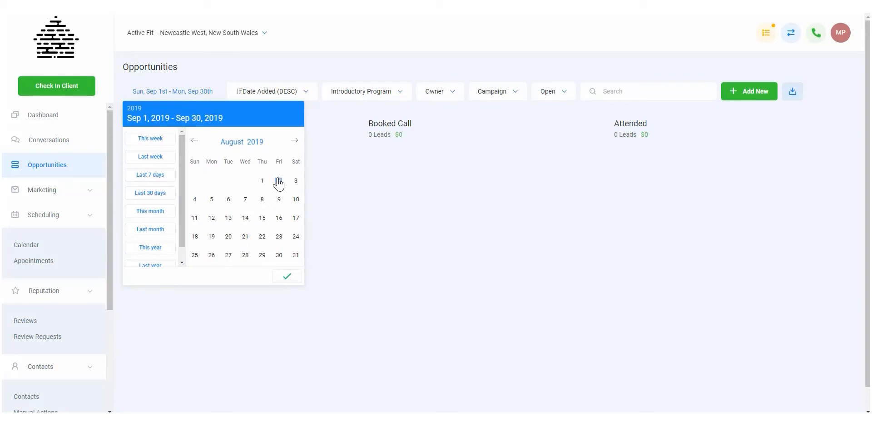
click(262, 180)
click(295, 255)
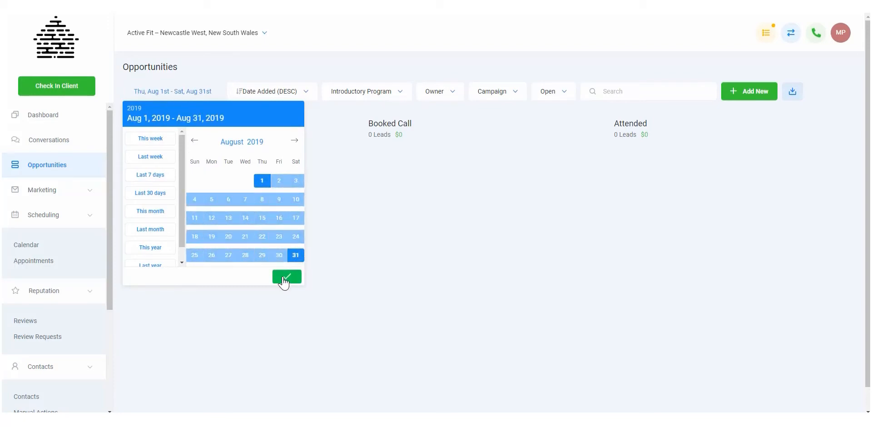
click(284, 279)
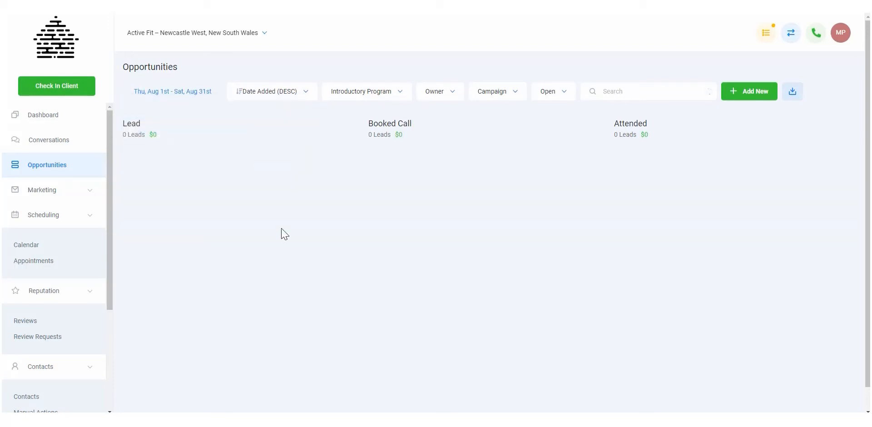
Change the opportunities date range to July 1 – July 31, 2019 and apply it.
click(206, 91)
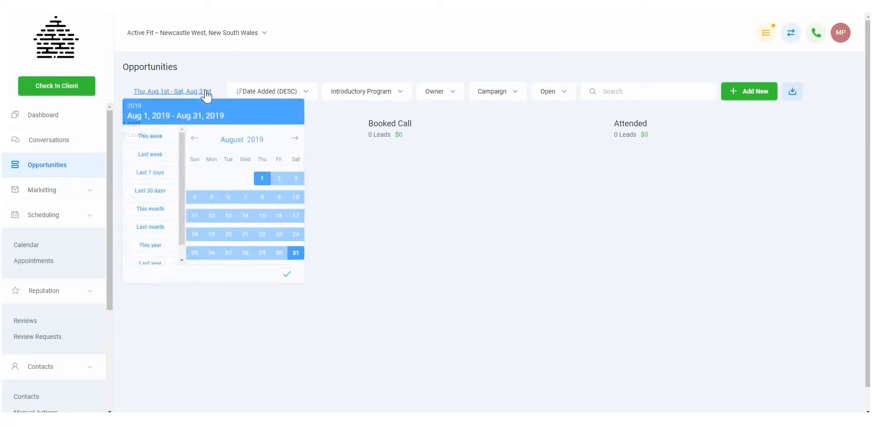
click(195, 141)
click(211, 180)
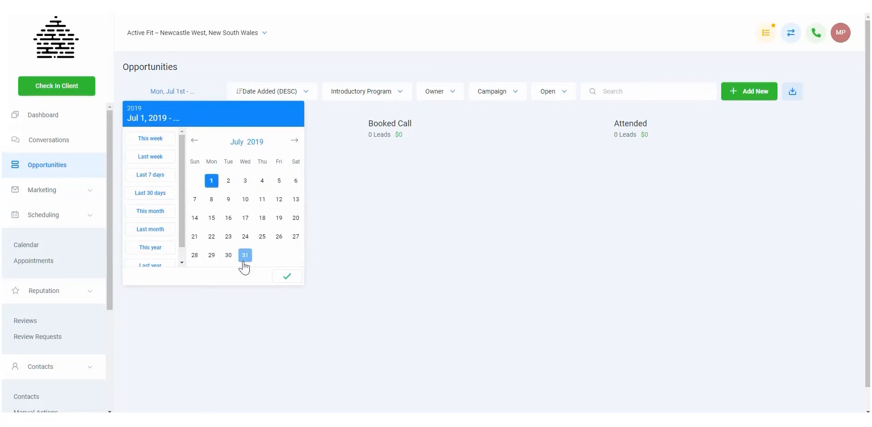
click(245, 255)
click(286, 276)
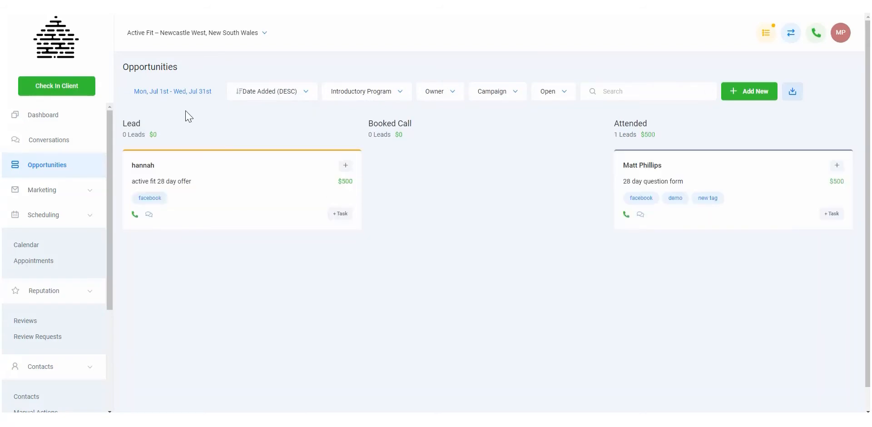
Change the opportunities date range to June 1 – June 30, 2019 and apply it.
click(194, 94)
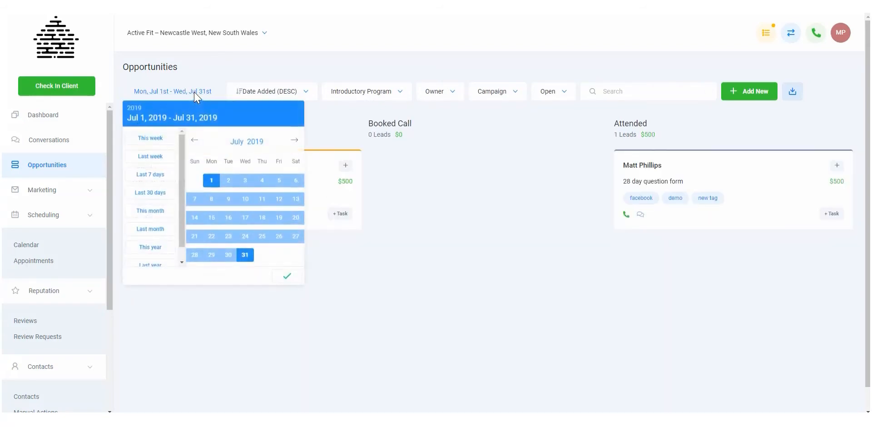
click(194, 141)
click(296, 180)
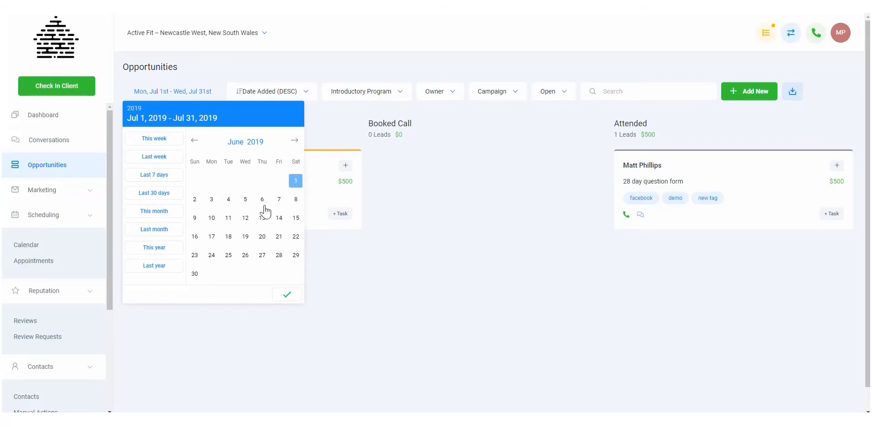
click(195, 274)
click(285, 295)
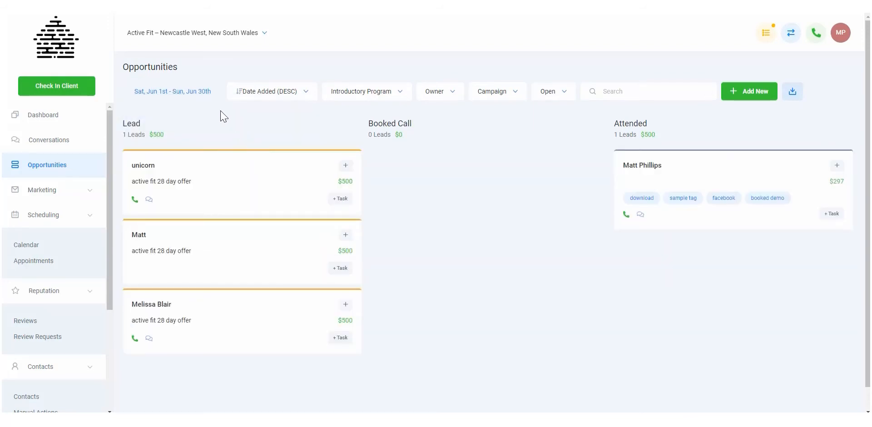
Set the opportunities date filter to the This year preset and apply it.
click(200, 93)
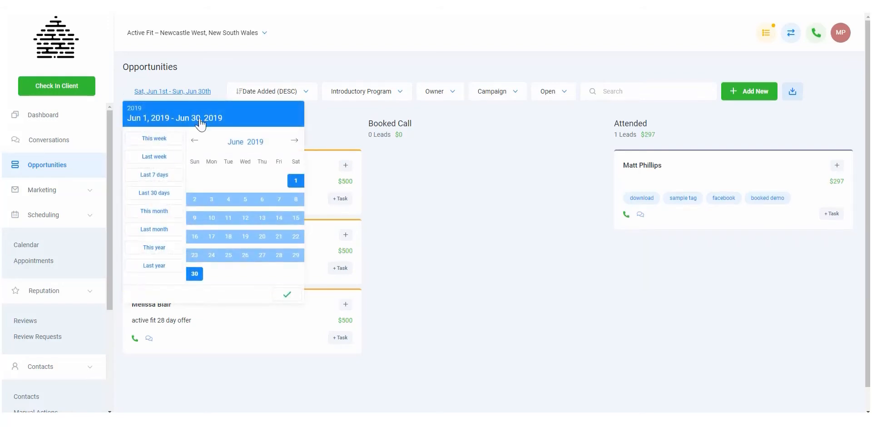
click(165, 247)
click(287, 277)
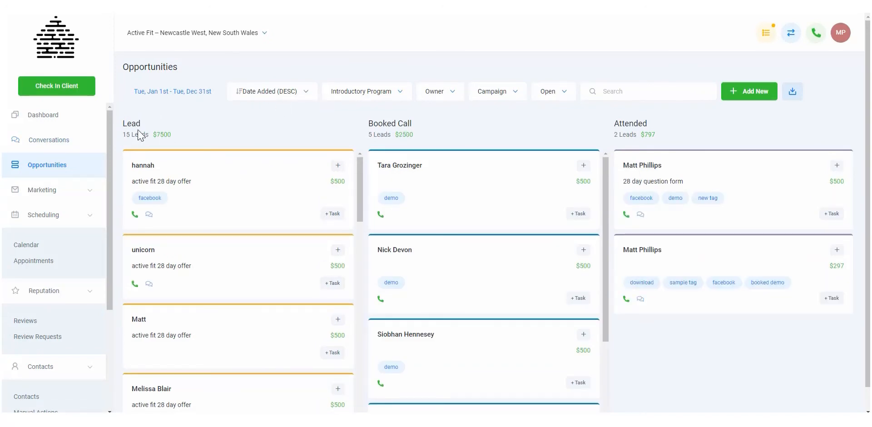
click(293, 96)
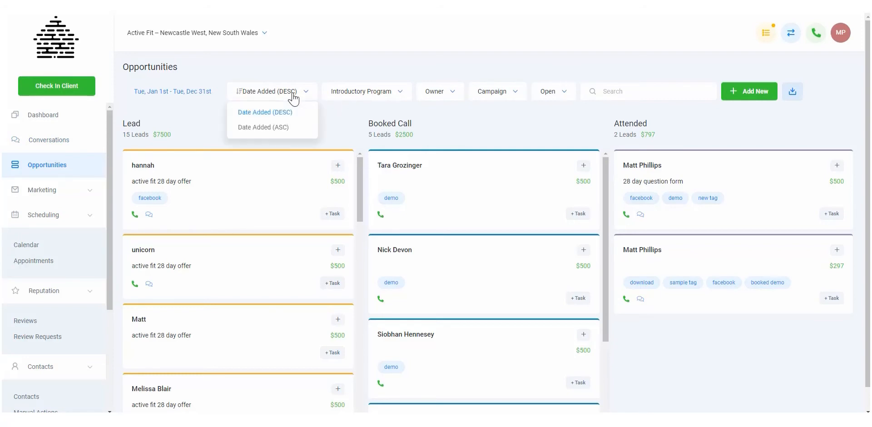
click(341, 114)
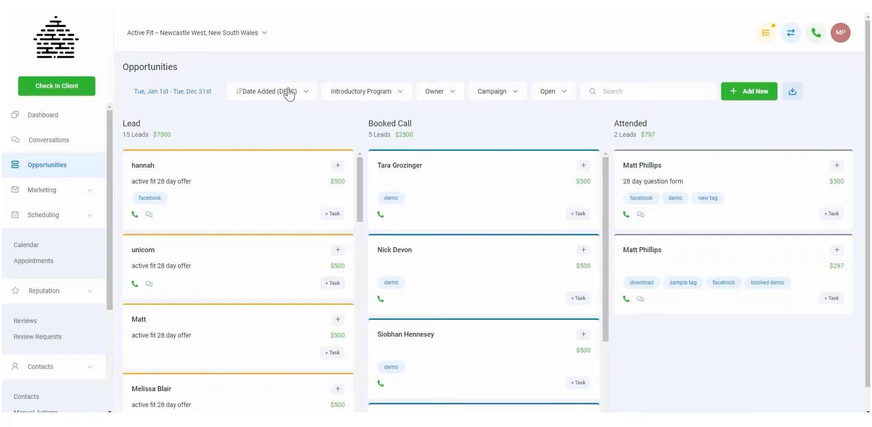
click(286, 91)
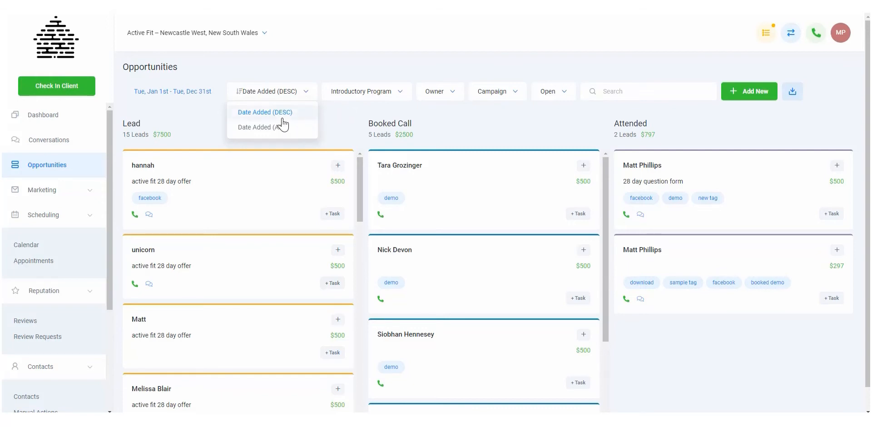
click(341, 120)
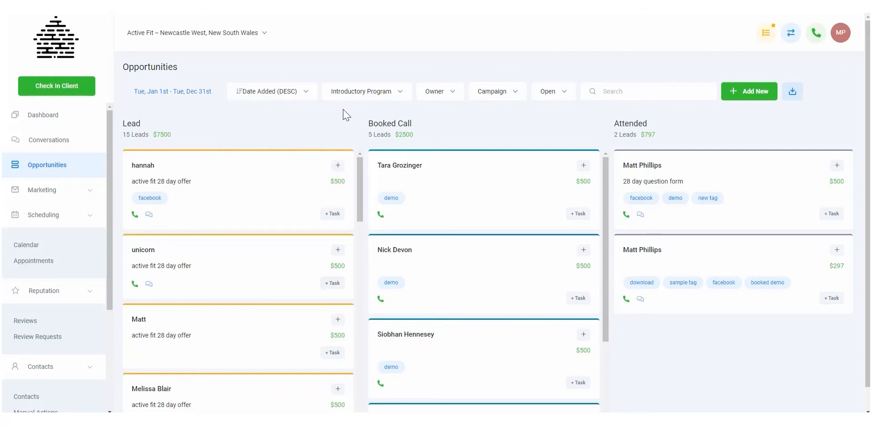
Switch the board to the Demo Funnel Pipeline and back to the Introductory Program pipeline.
click(368, 93)
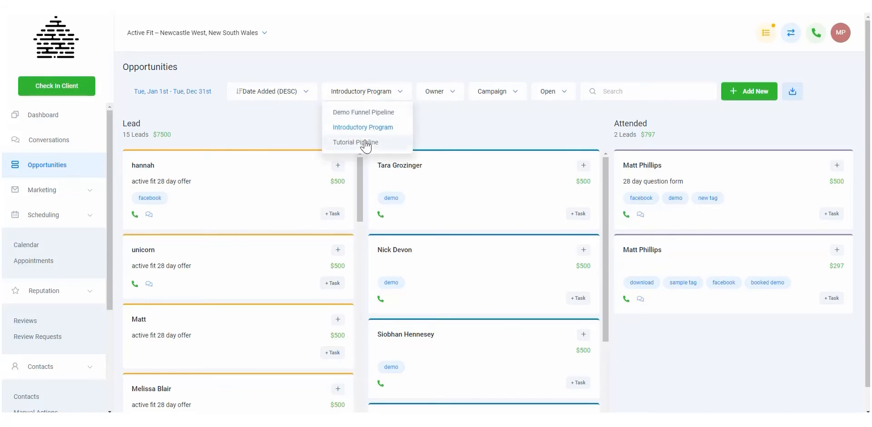
click(372, 113)
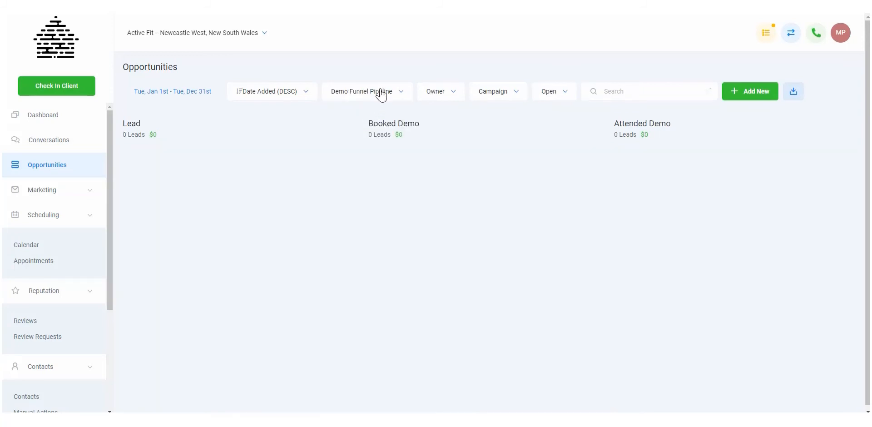
click(376, 96)
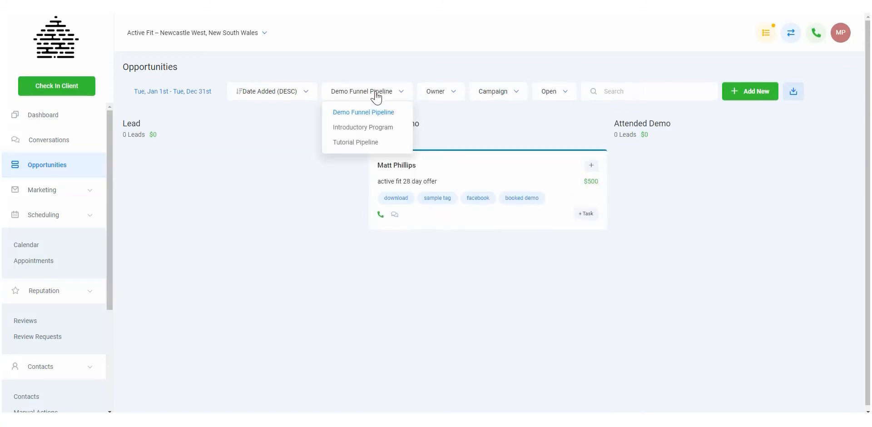
click(363, 131)
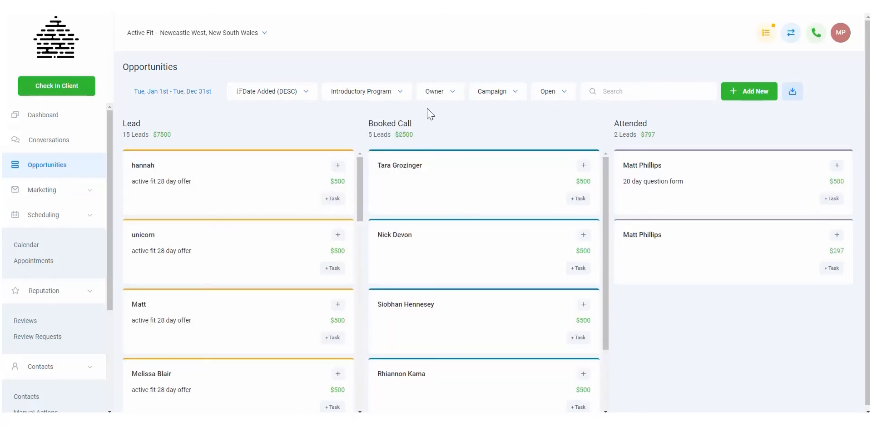
Filter the opportunities by the one listed owner and reset the owner filter to All.
click(446, 94)
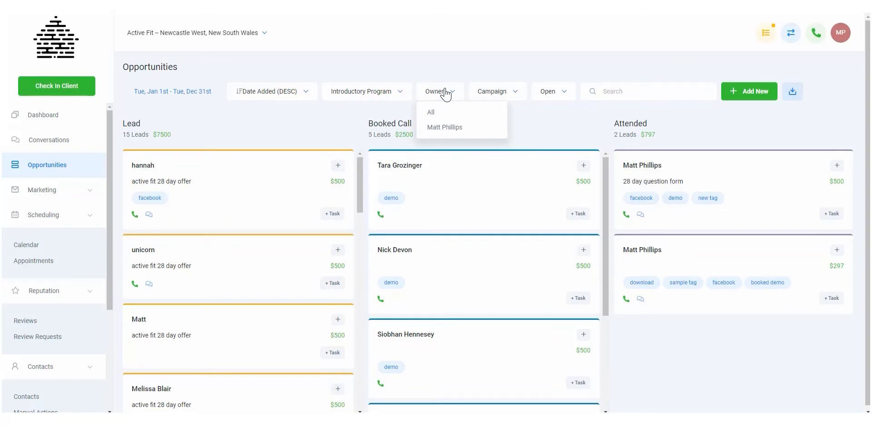
click(443, 129)
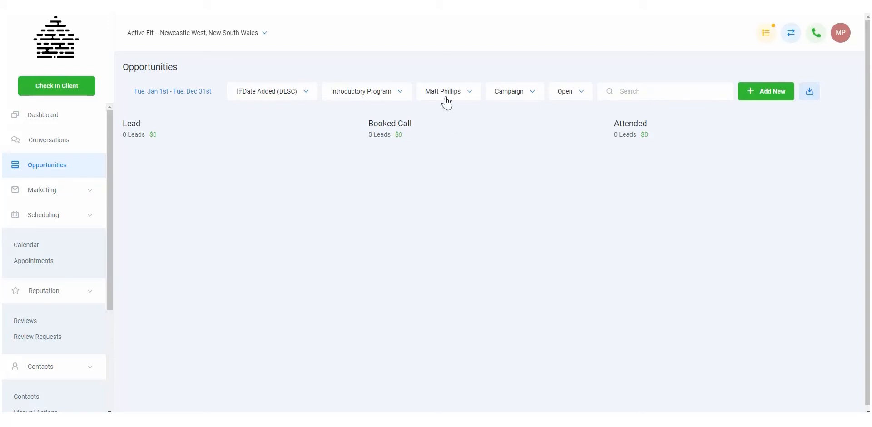
click(444, 96)
click(446, 117)
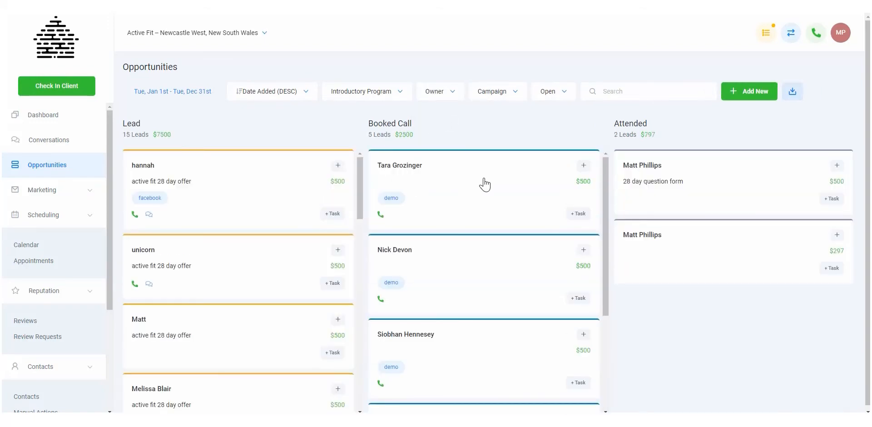
Assign the listed staff member as owner of the first Booked Call opportunity and save the update.
click(473, 184)
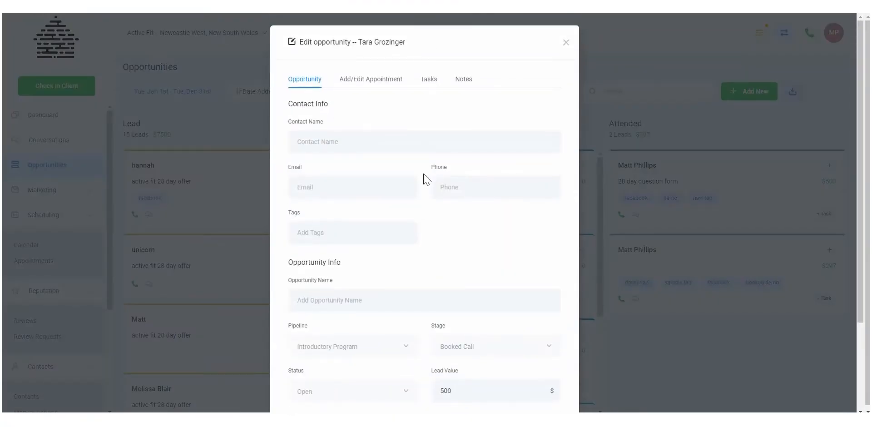
scroll(424, 238, down, 1)
scroll(424, 238, down, 2)
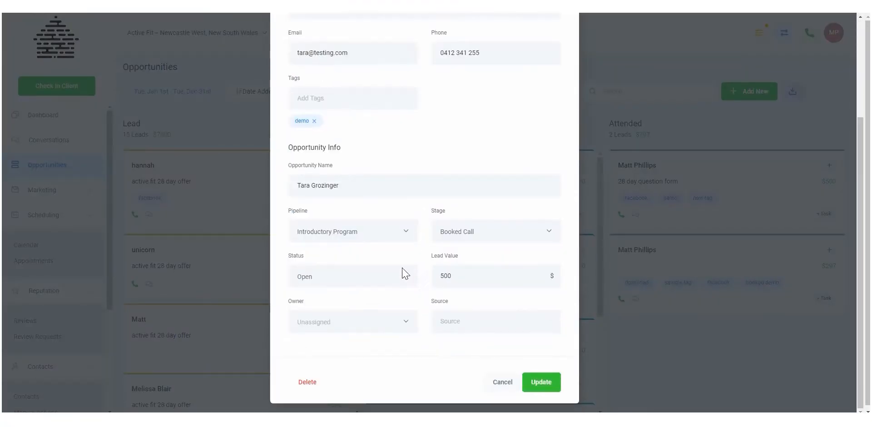
click(397, 322)
click(354, 354)
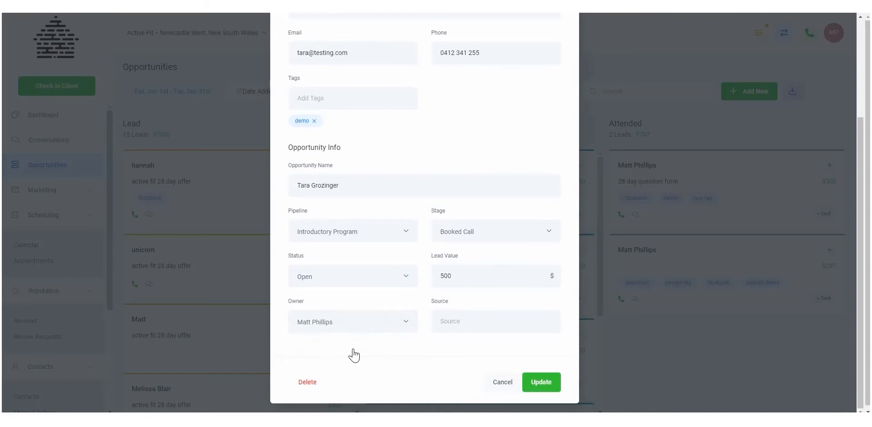
click(545, 383)
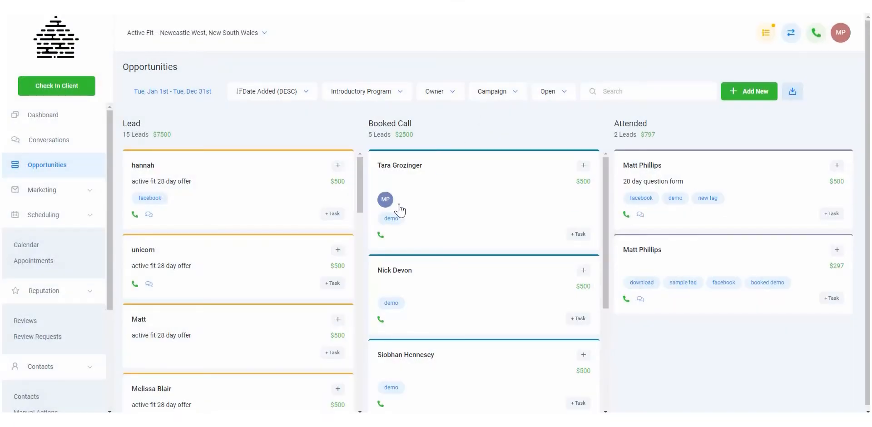
Filter the board by the single listed owner, then reset the owner filter to All.
click(454, 91)
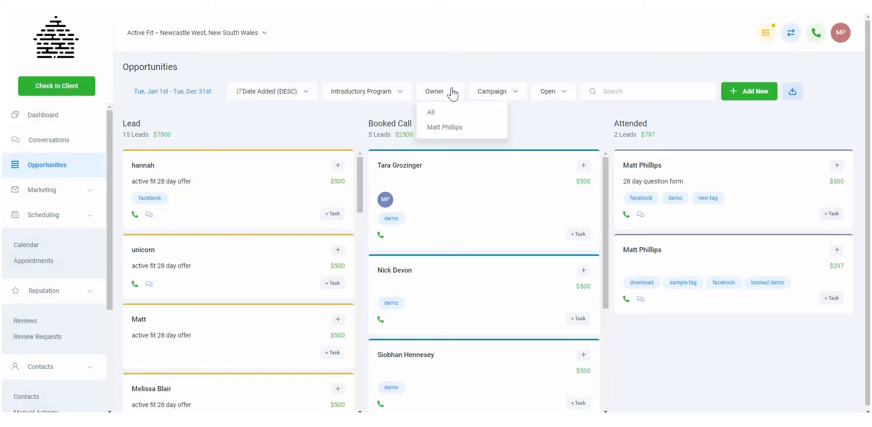
click(450, 129)
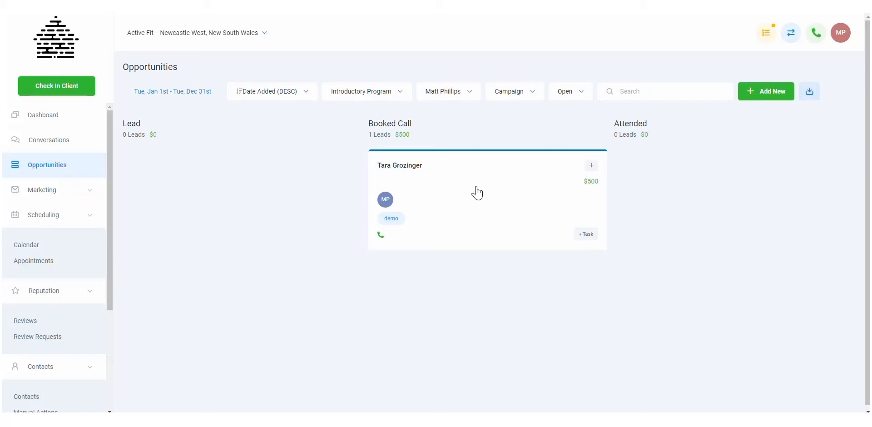
click(441, 96)
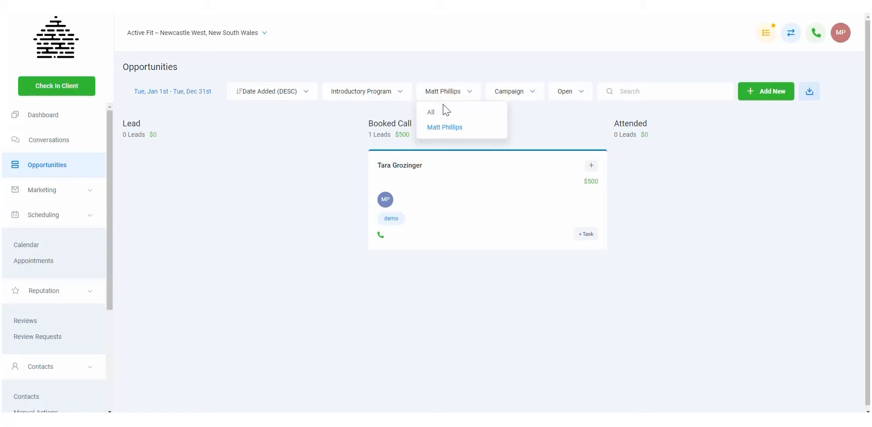
click(443, 119)
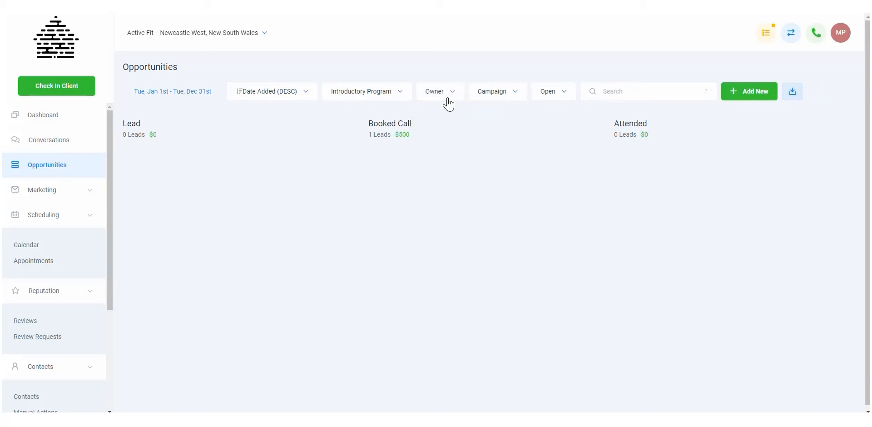
View the options of the campaign filter and the opportunity status filter.
click(509, 98)
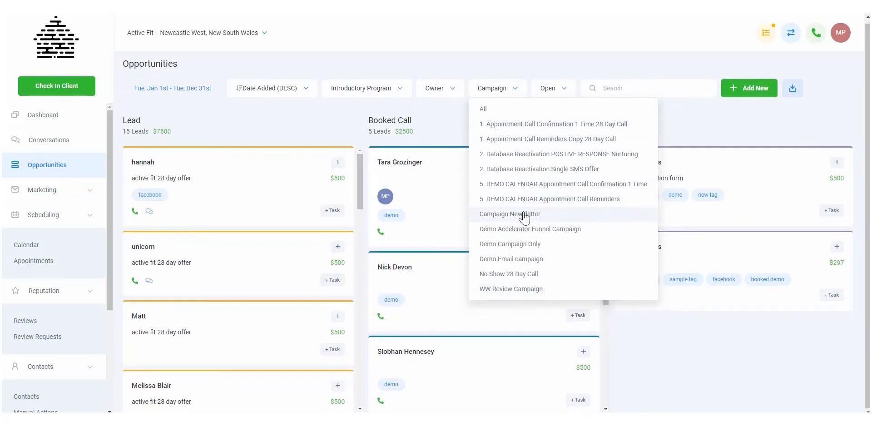
click(515, 92)
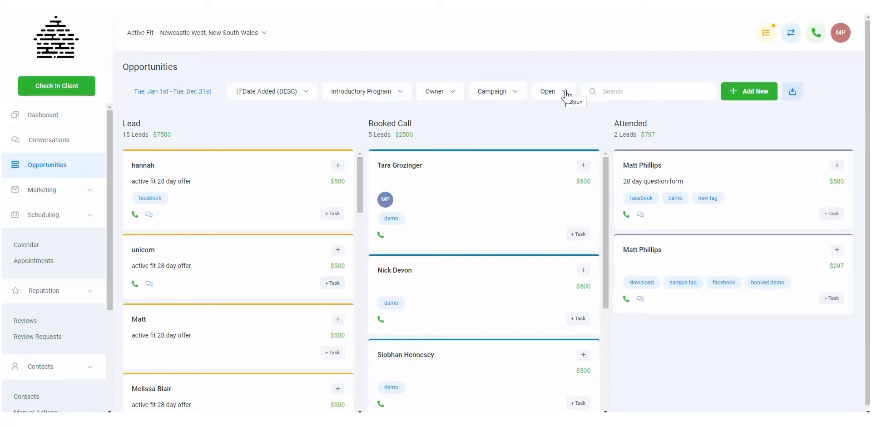
click(565, 94)
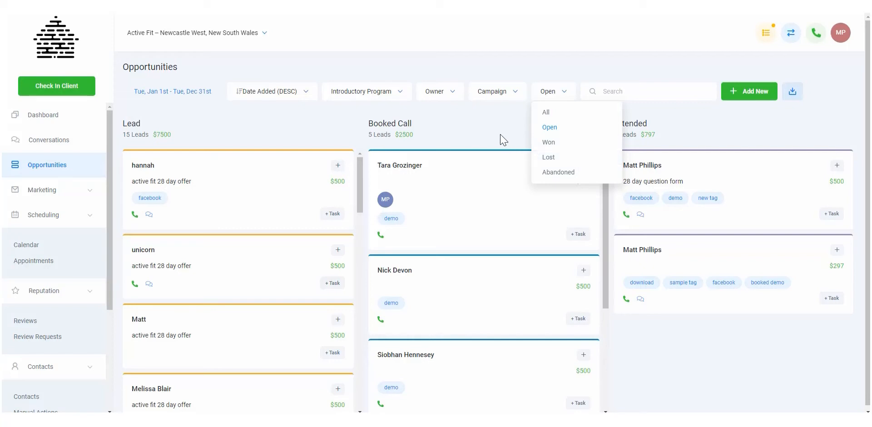
Search the opportunities by the first Booked Call contact's first name and clear the search.
click(637, 93)
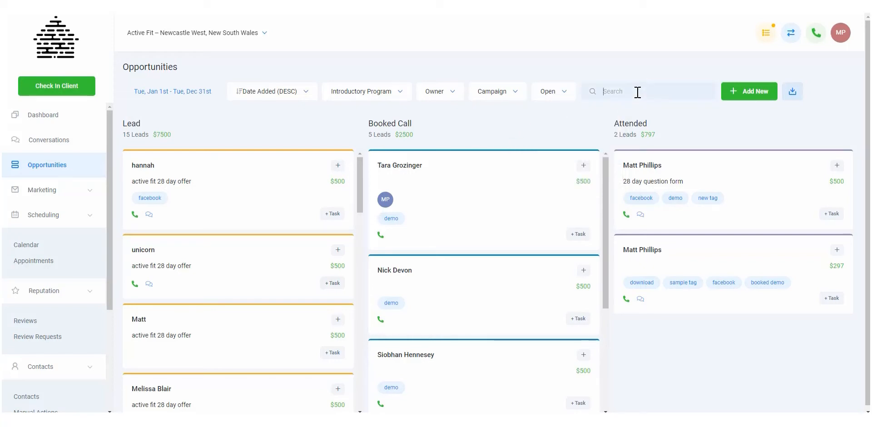
text(tara)
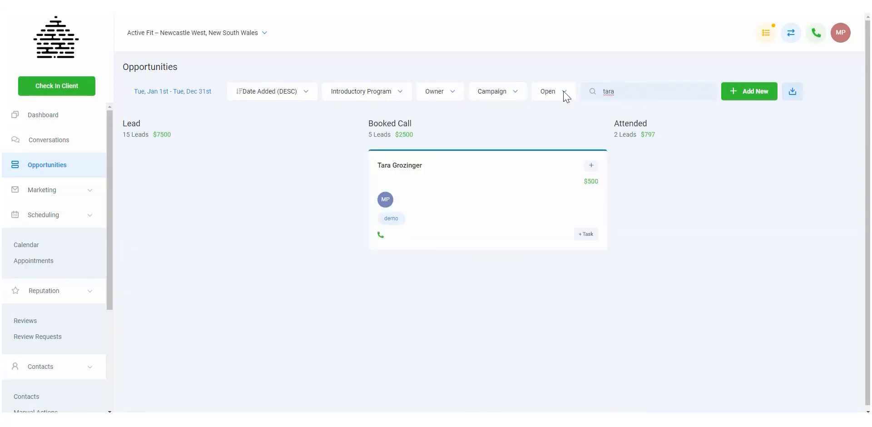
key(ctrl+a)
key(BackSpace)
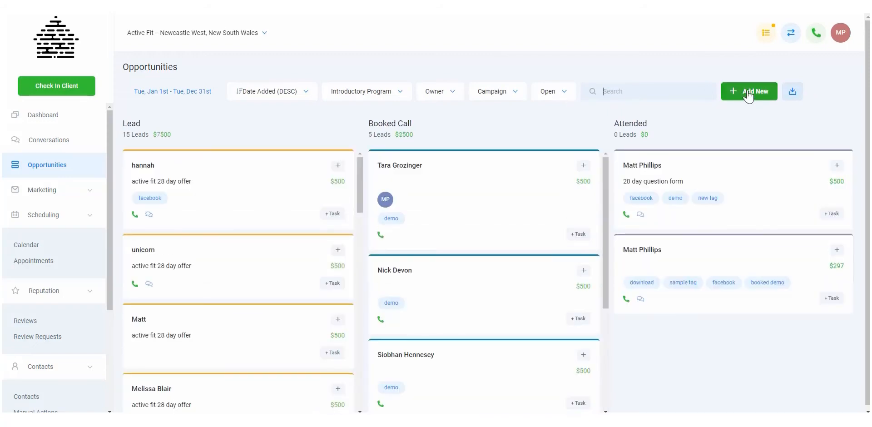
Start a new opportunity, fill it from an existing contact found by first name, and close the form without saving.
click(748, 93)
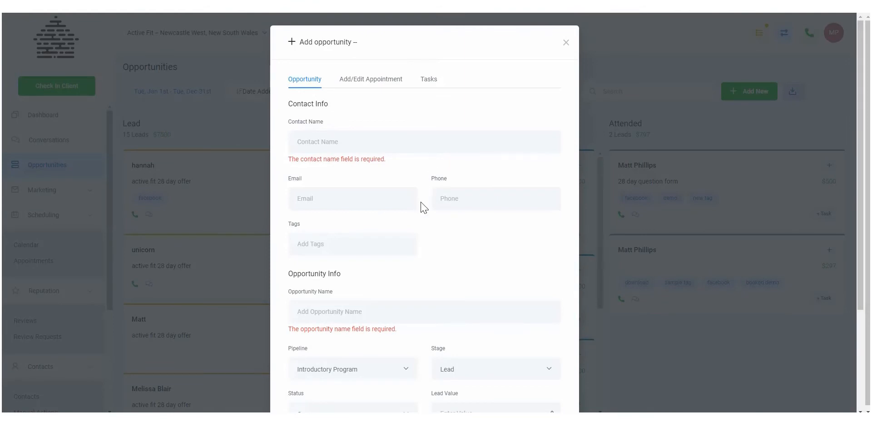
scroll(422, 204, down, 3)
scroll(422, 203, up, 2)
scroll(479, 102, down, 1)
scroll(485, 97, up, 2)
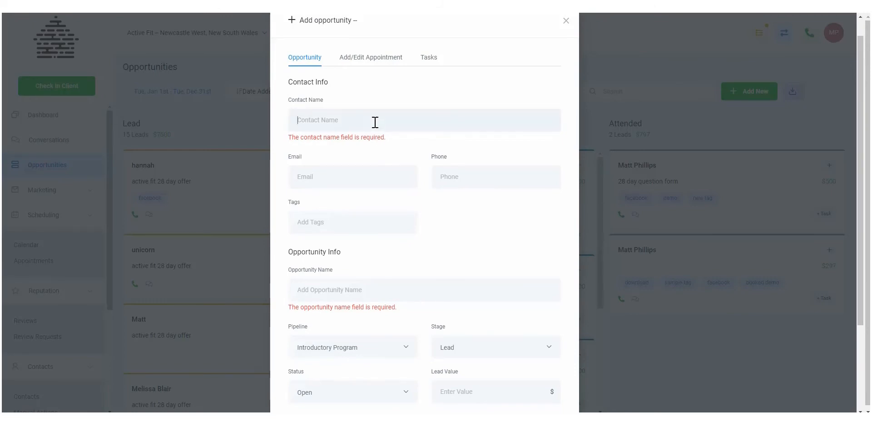
text(matt)
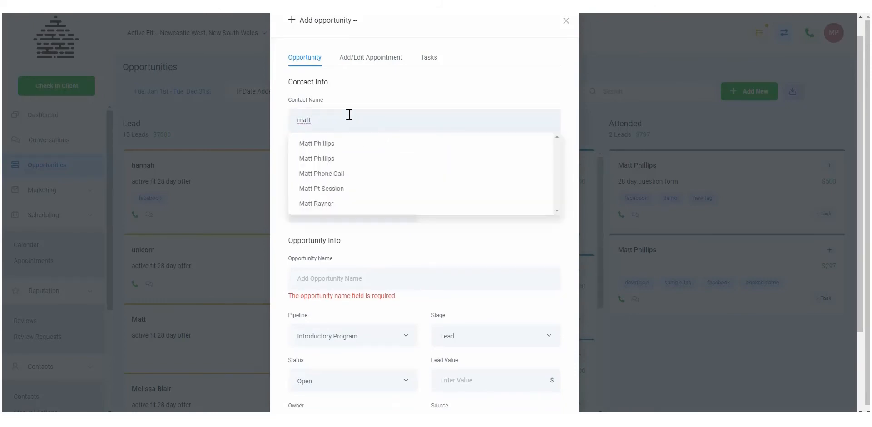
click(332, 205)
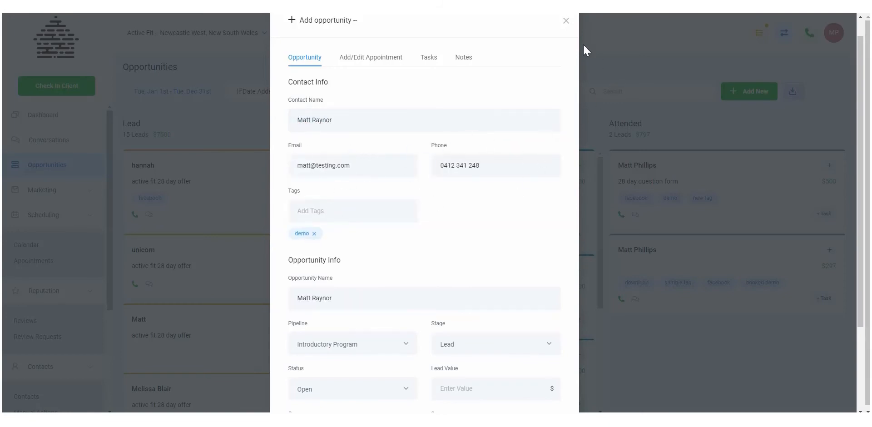
scroll(522, 122, up, 1)
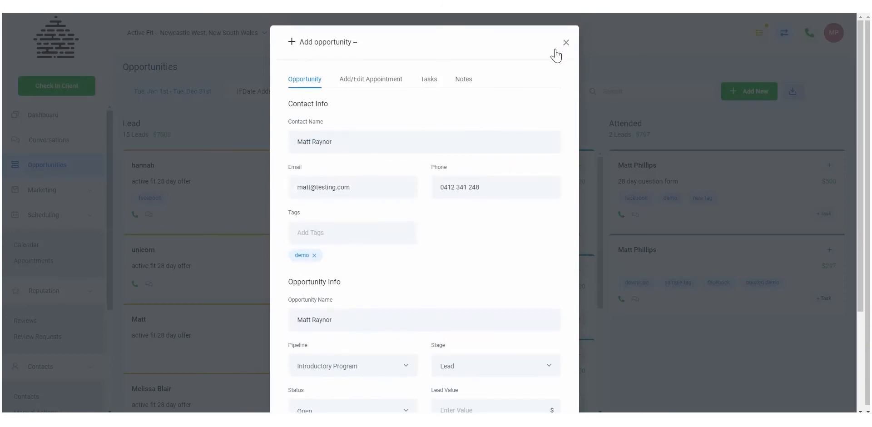
click(566, 42)
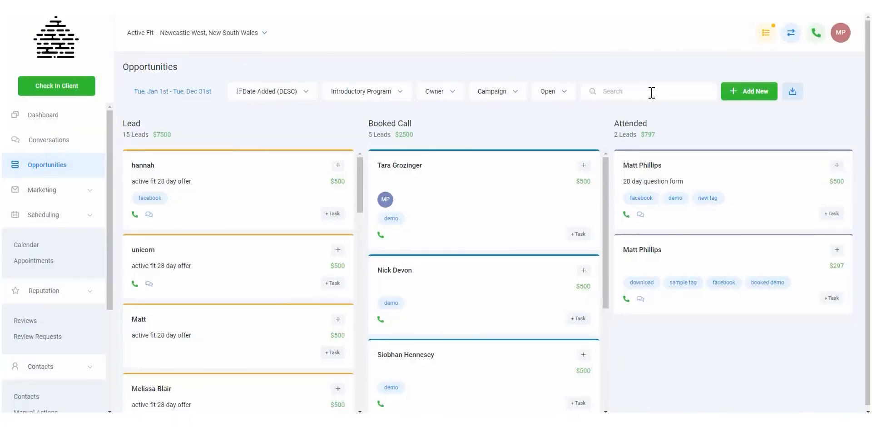
Move the first Lead opportunity to the Booked Call stage and return it to the Lead stage.
click(795, 96)
mouse_move(241, 190)
mouse_down()
mouse_move(301, 187)
mouse_move(343, 216)
mouse_move(269, 158)
mouse_move(288, 190)
mouse_move(282, 183)
mouse_move(278, 192)
mouse_move(292, 190)
mouse_move(244, 190)
mouse_up()
drag(266, 189, 480, 185)
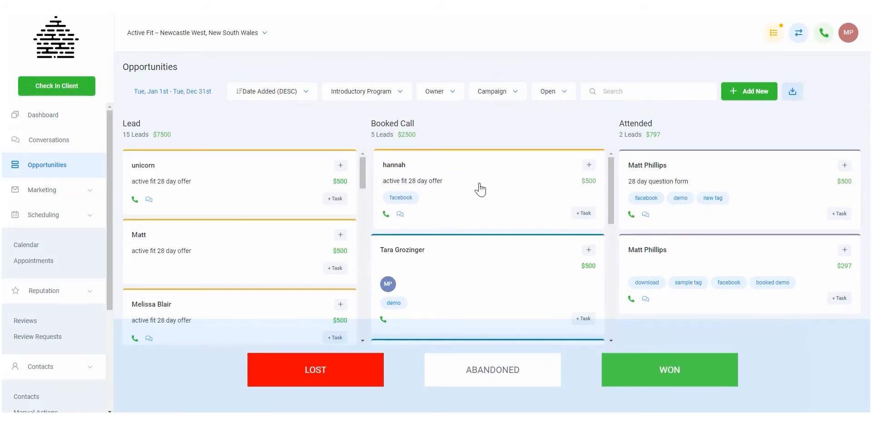
mouse_move(480, 189)
mouse_down()
mouse_move(402, 175)
mouse_move(239, 177)
mouse_move(226, 187)
mouse_move(306, 179)
mouse_move(475, 188)
mouse_up()
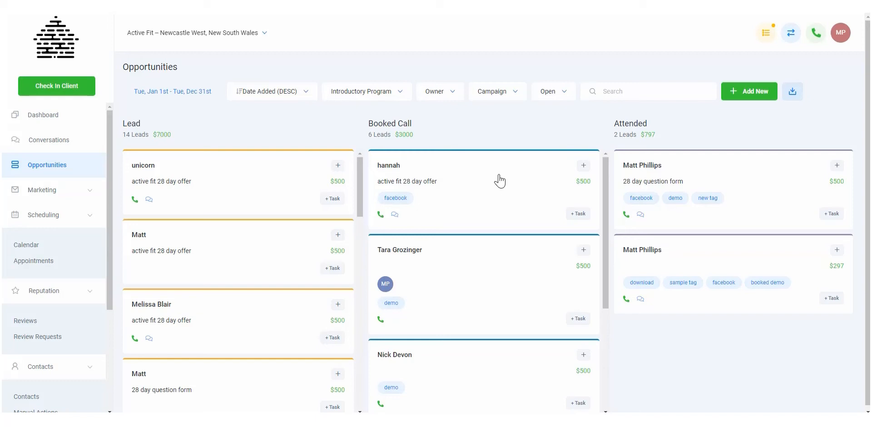
mouse_move(501, 182)
mouse_down()
mouse_move(452, 220)
mouse_move(442, 260)
mouse_move(342, 361)
mouse_move(304, 375)
mouse_move(636, 361)
mouse_move(563, 367)
mouse_move(601, 356)
mouse_move(424, 154)
mouse_move(438, 178)
mouse_move(494, 175)
mouse_up()
drag(415, 173, 272, 171)
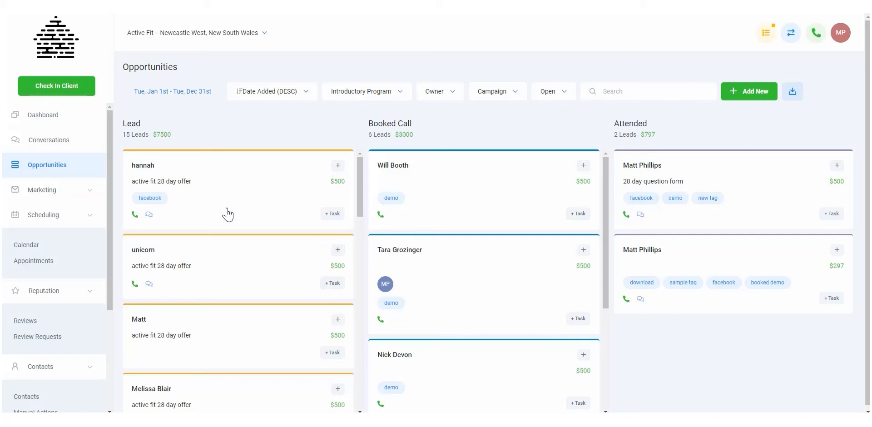
Open the first Lead opportunity, look up tags matching "new", clear the entry and review the remaining opportunity details.
click(262, 187)
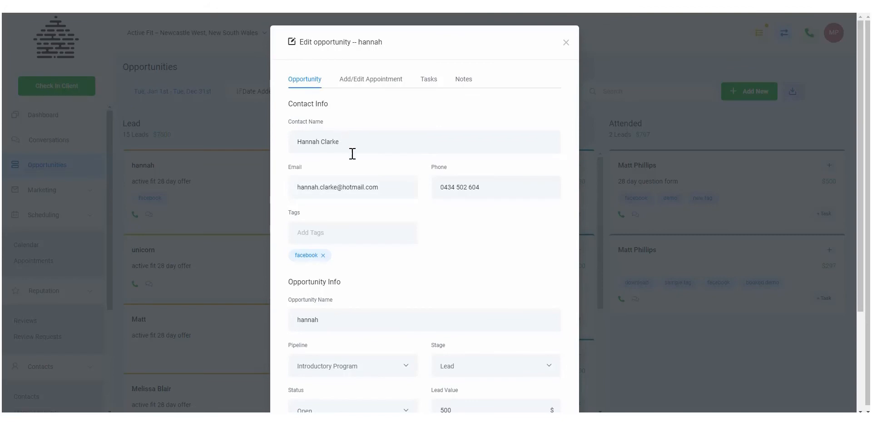
scroll(361, 191, down, 1)
scroll(350, 187, down, 1)
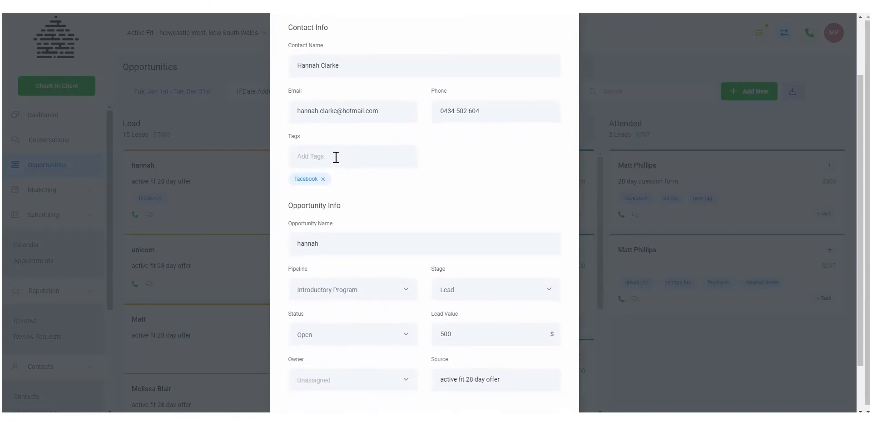
click(338, 156)
text(new)
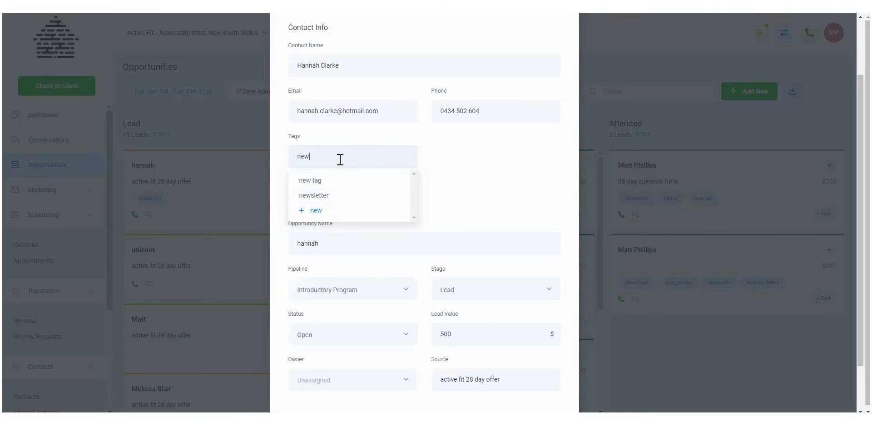
key(BackSpace)
key(BackSpace)
key(BackSpace)
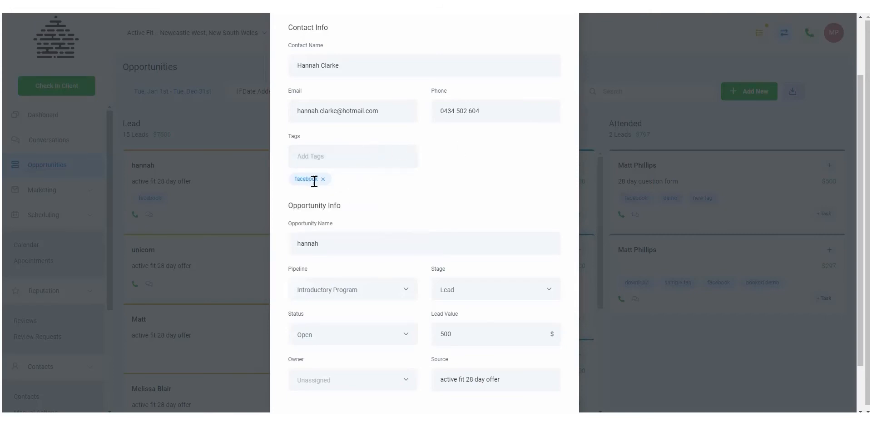
scroll(344, 227, down, 2)
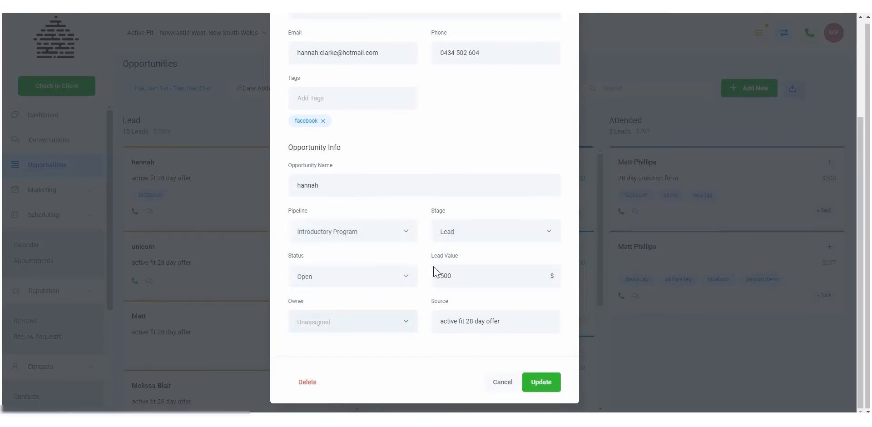
Choose Demo Calendar as the calendar in the opportunity's appointment settings.
scroll(387, 191, up, 3)
click(382, 82)
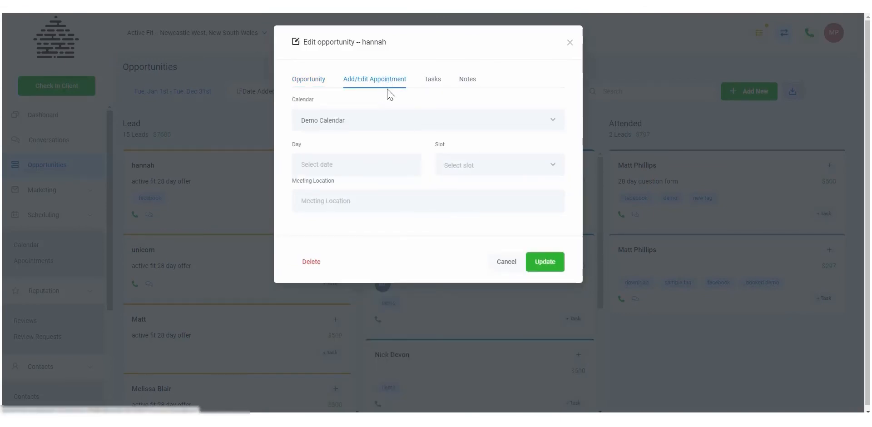
click(366, 124)
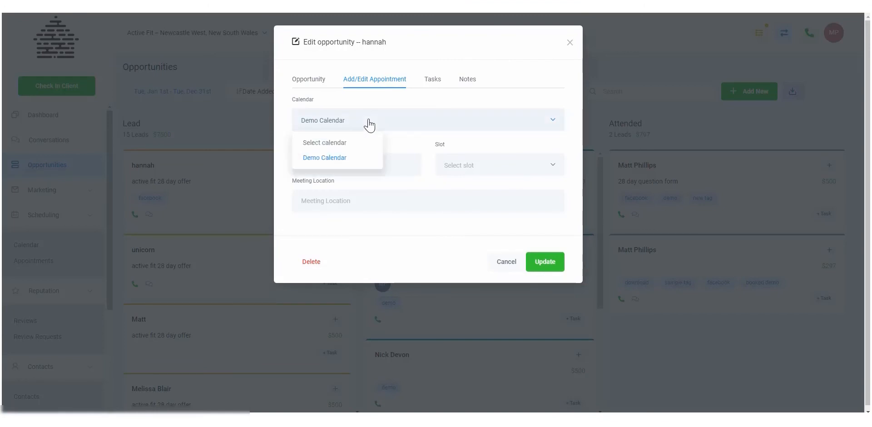
click(347, 156)
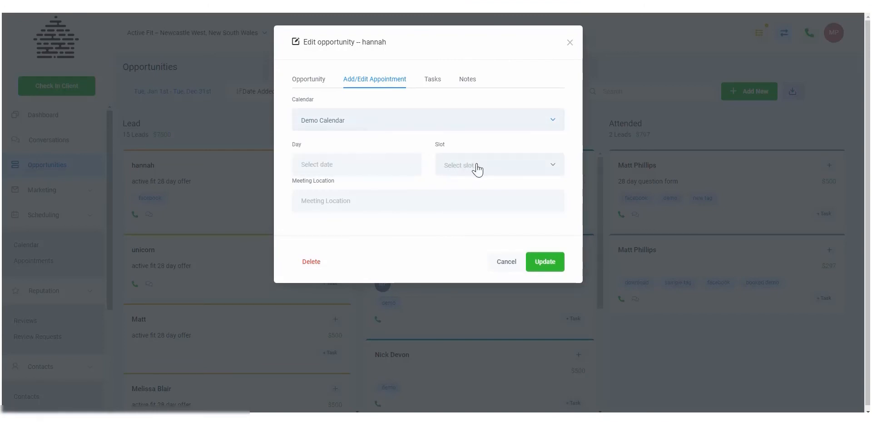
Enter a task for the opportunity titled "Phone Call" with the description "Please follow up recent proposal".
click(430, 81)
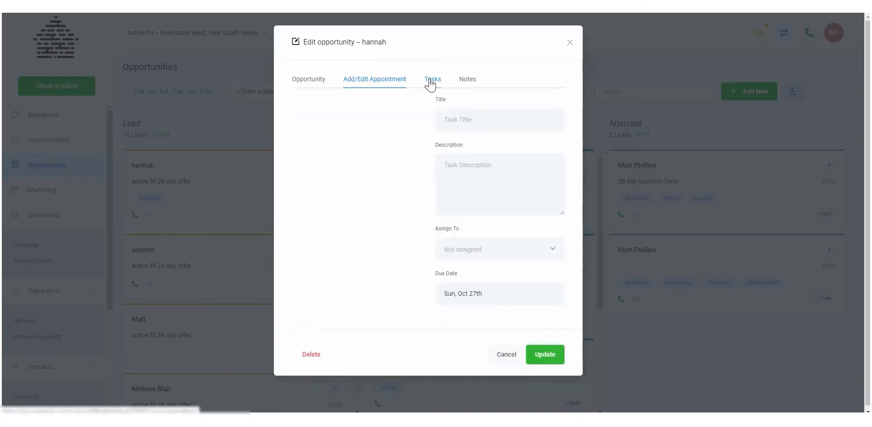
double_click(500, 115)
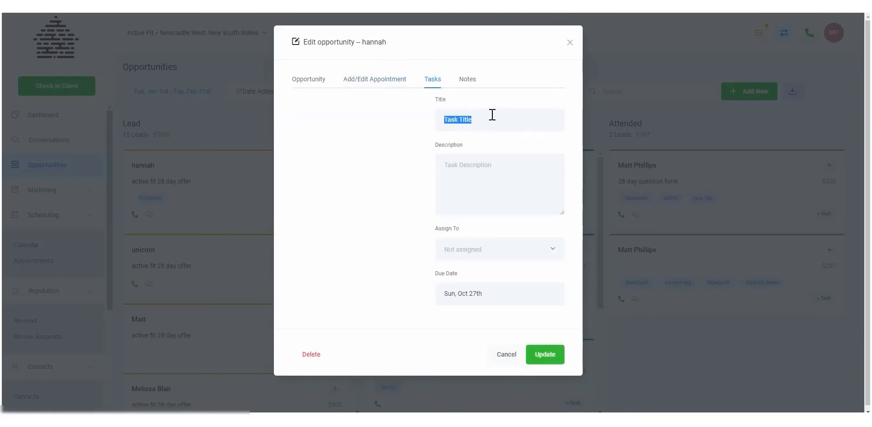
key(BackSpace)
text(T)
key(BackSpace)
text(PP)
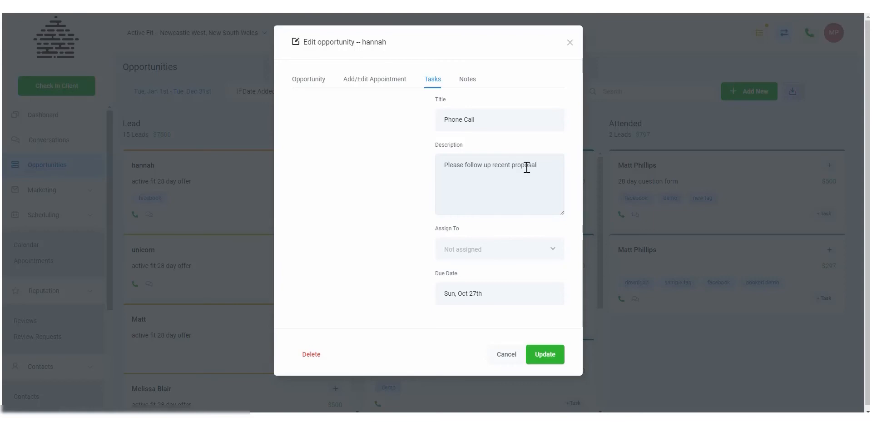
Assign the task to the listed staff member with due date Tue, Nov 5th, and save the opportunity.
click(484, 250)
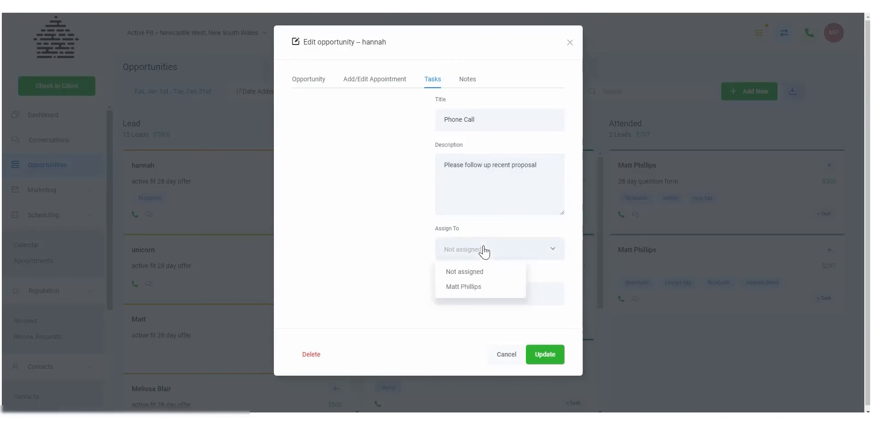
click(471, 293)
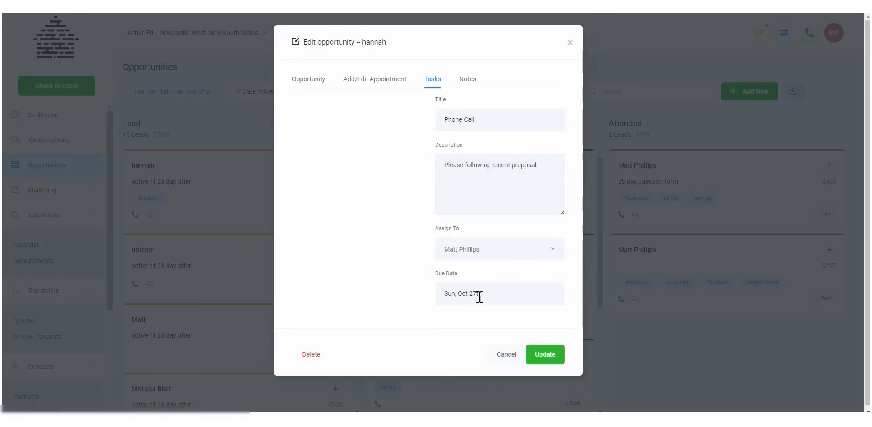
click(479, 295)
click(539, 321)
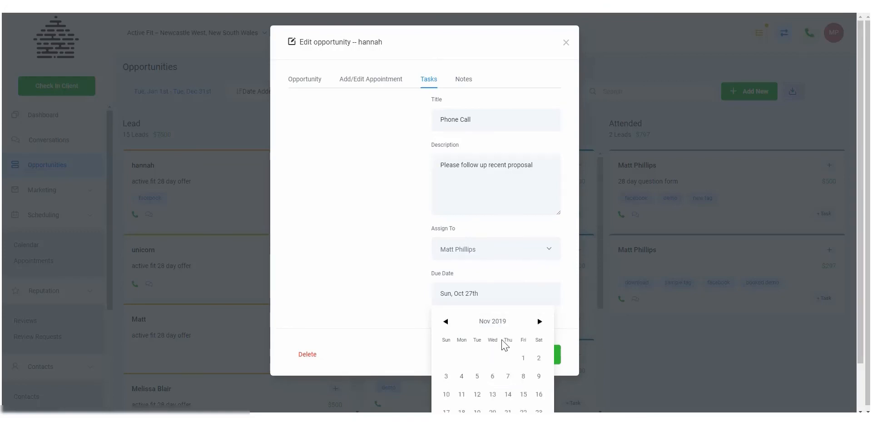
scroll(500, 336, down, 2)
click(473, 320)
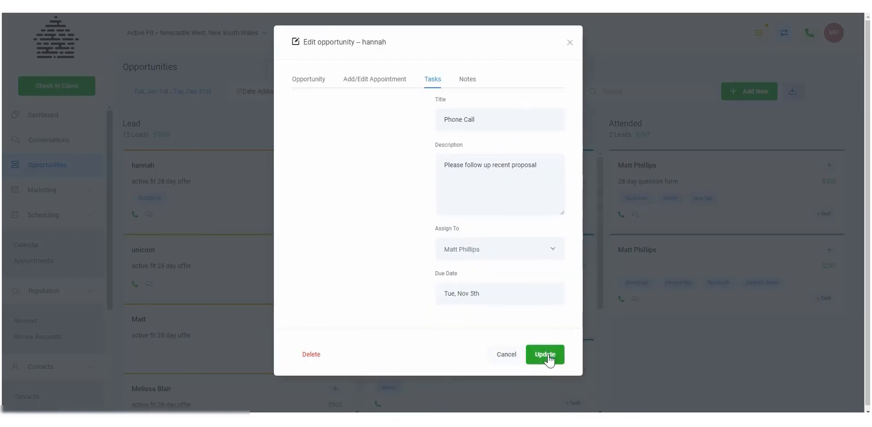
click(547, 358)
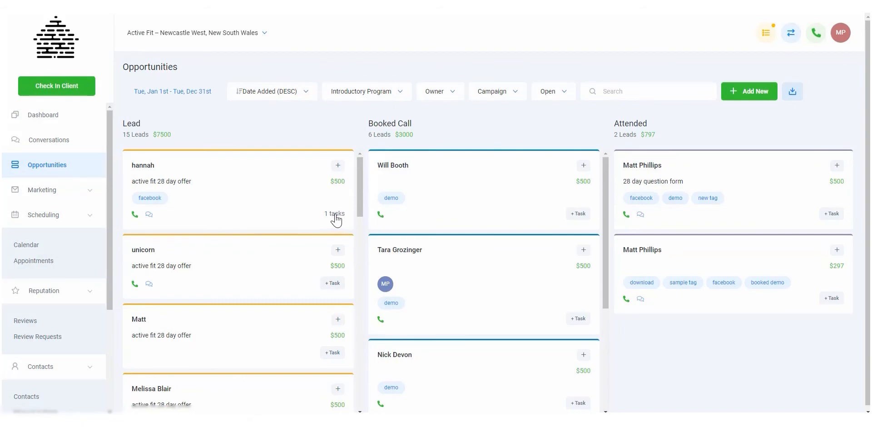
Add a note to the first Lead opportunity saying the contact is talking to her spouse regarding the program, and update the opportunity.
click(280, 188)
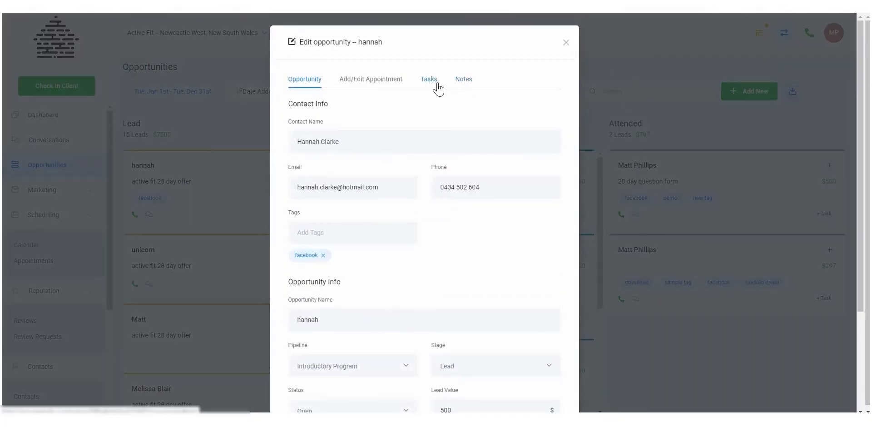
click(461, 81)
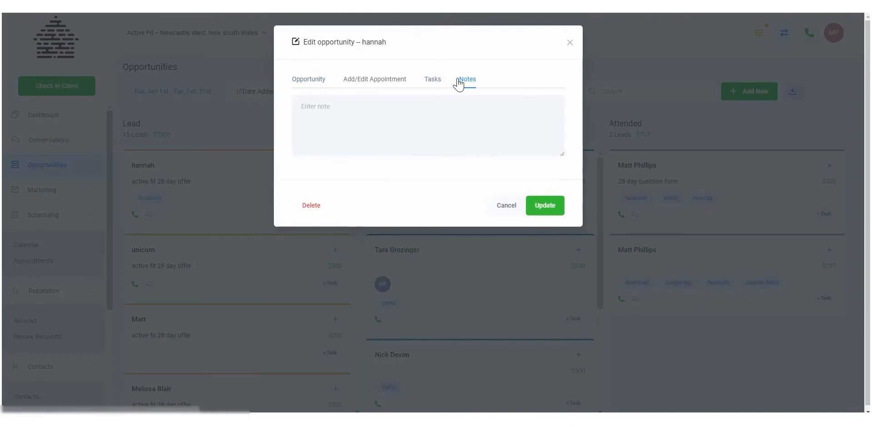
click(368, 122)
text(Han)
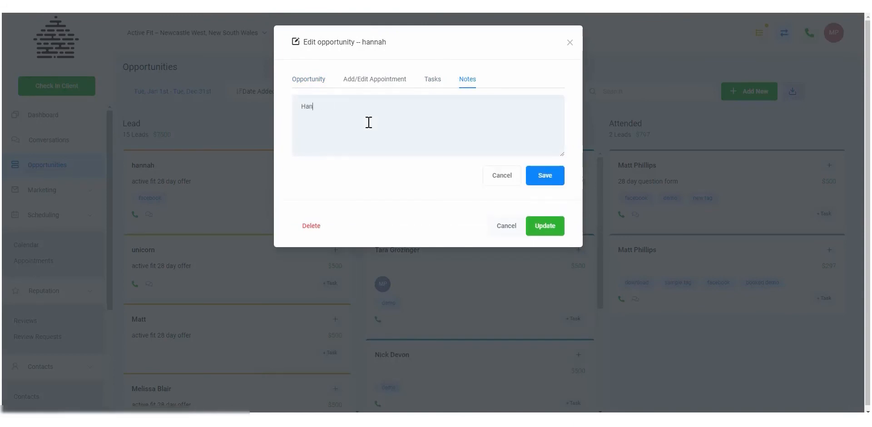
text(na is talking to)
text(her spouse)
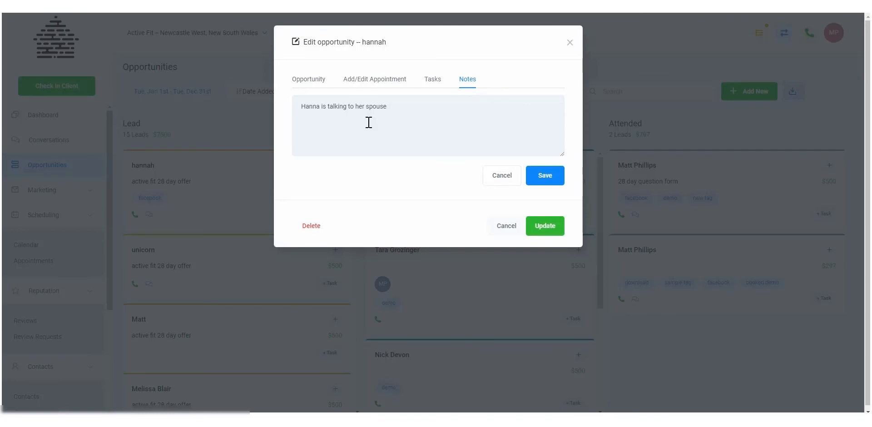
text( regarding the program)
click(542, 184)
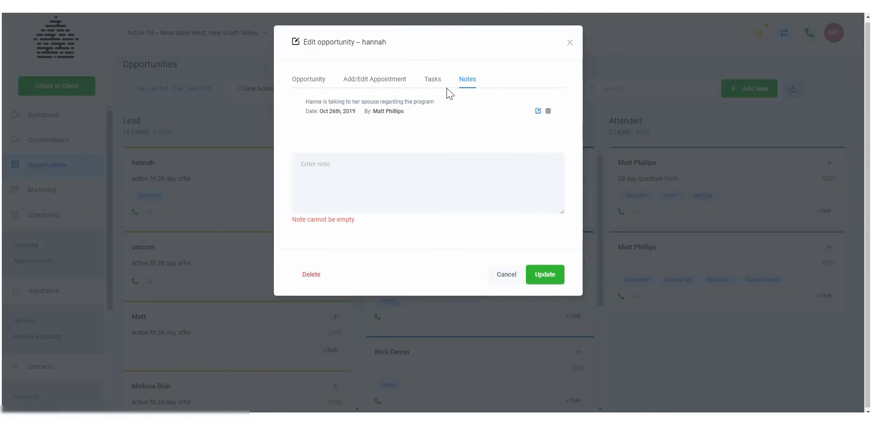
click(539, 275)
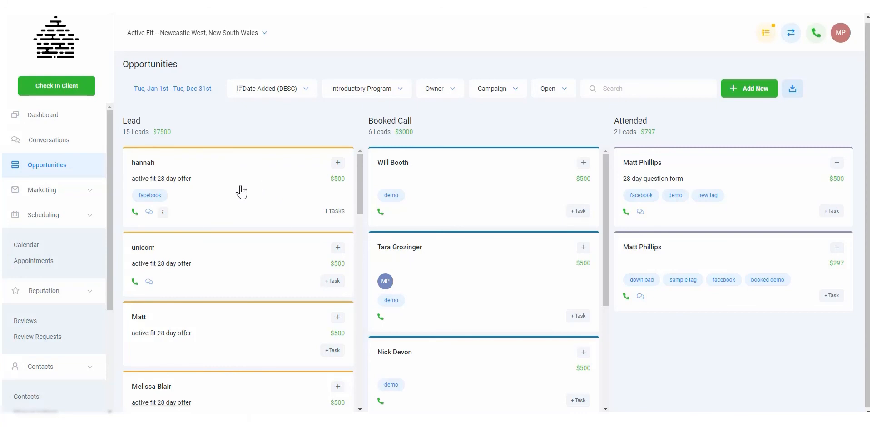
Preview the note on the first Lead card, add a second note "This is a more recent note" to that opportunity, and update it.
mouse_move(163, 214)
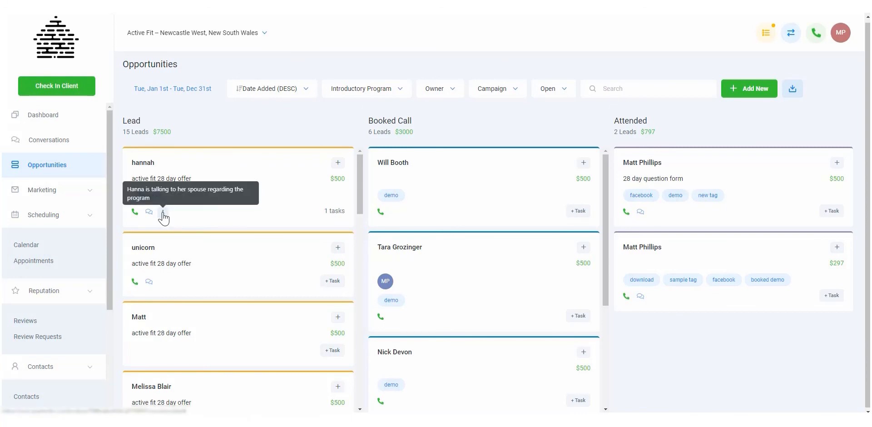
click(252, 186)
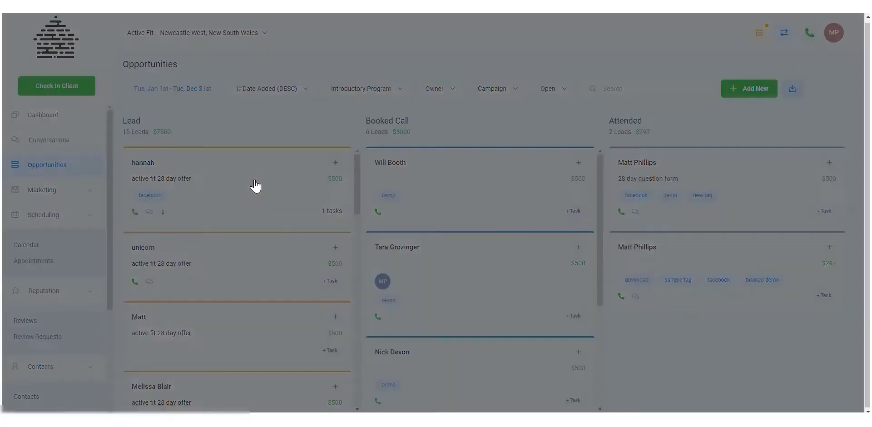
click(460, 80)
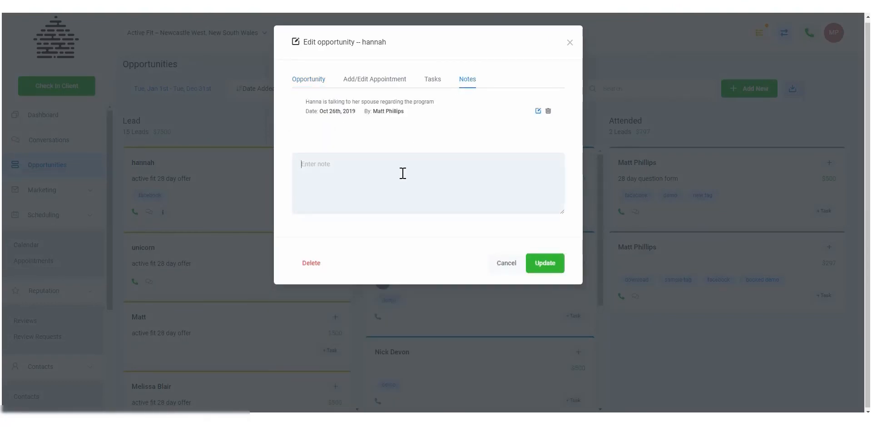
text(This is a more re)
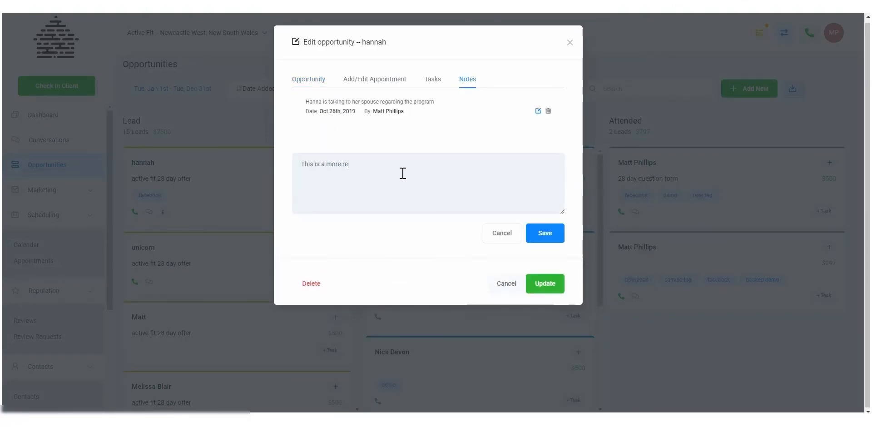
text(cent note)
click(554, 234)
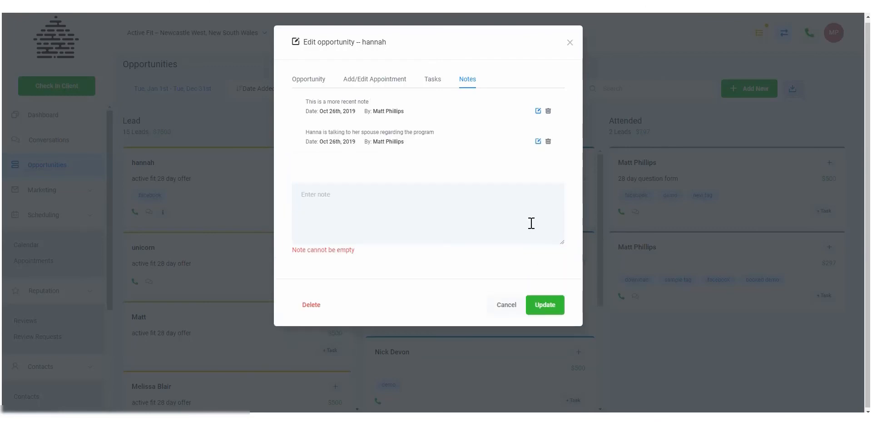
click(531, 306)
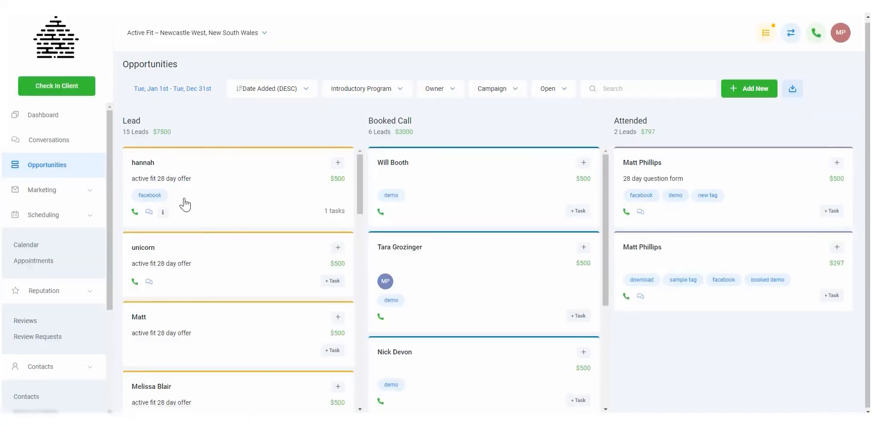
Preview the notes on the first Lead card, and view its existing task without making changes.
mouse_move(167, 215)
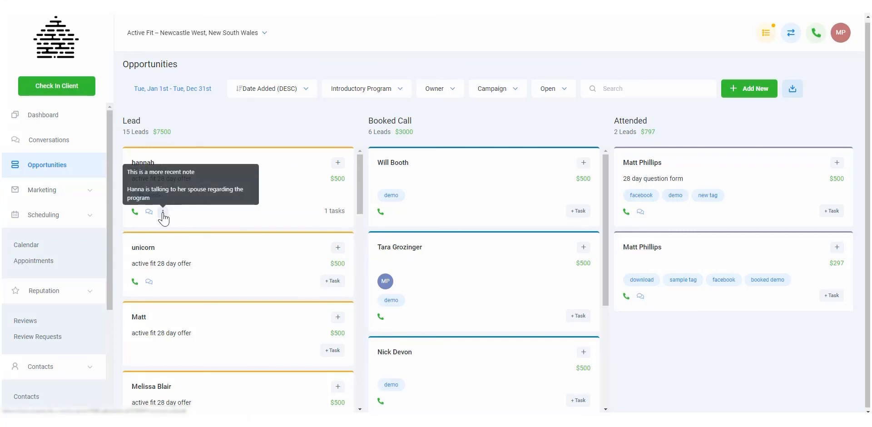
click(339, 214)
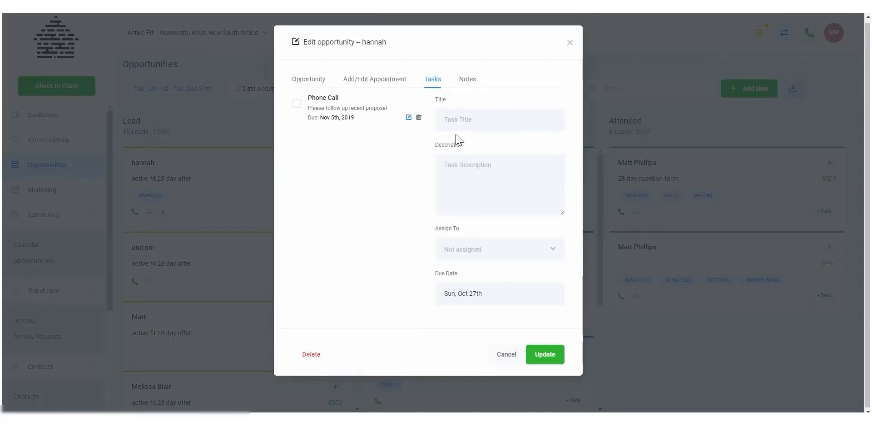
click(571, 43)
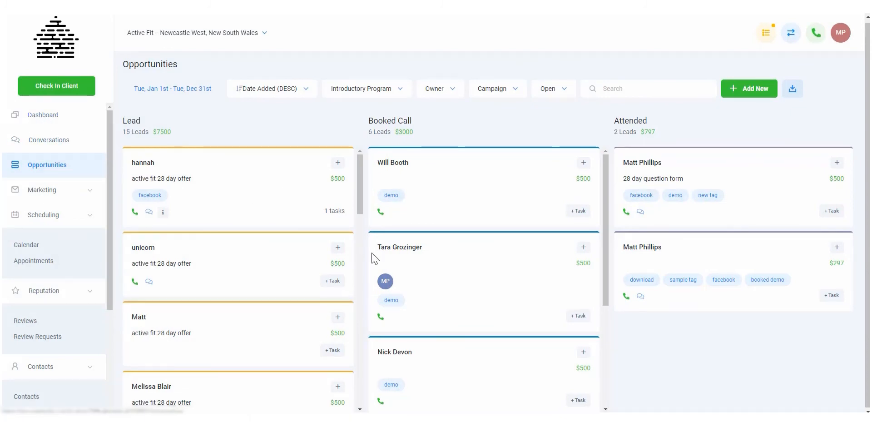
Go to the dashboard and view the funnel chart for Demo Funnel Pipeline and Tutorial Pipeline.
click(43, 116)
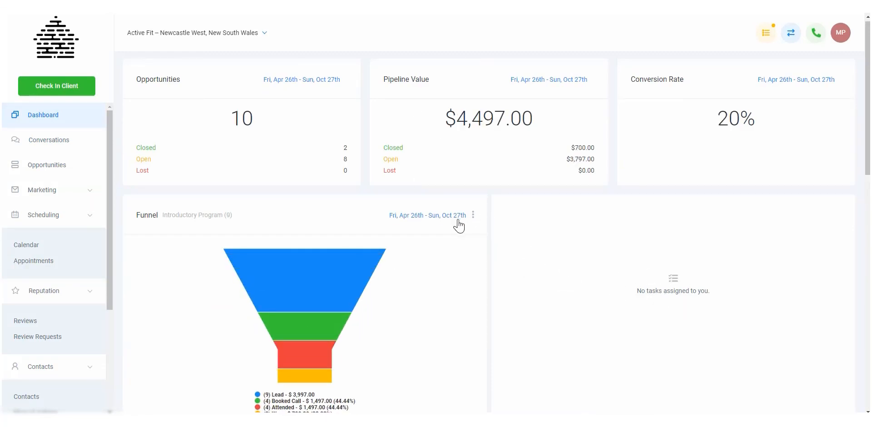
click(473, 214)
click(446, 241)
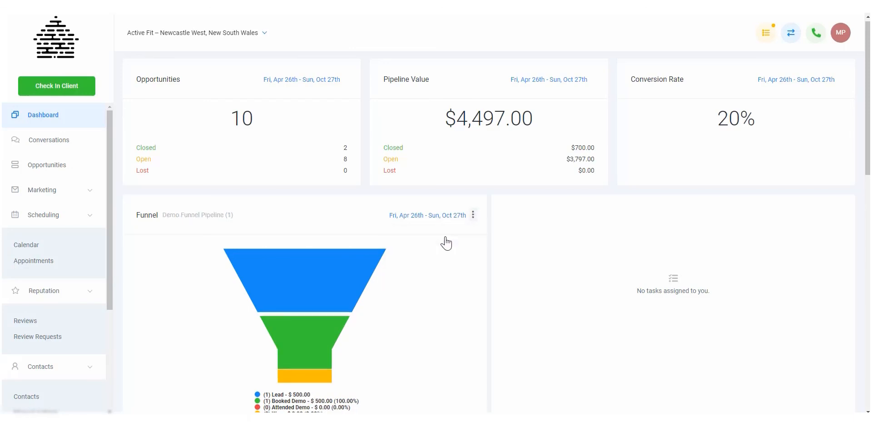
click(472, 215)
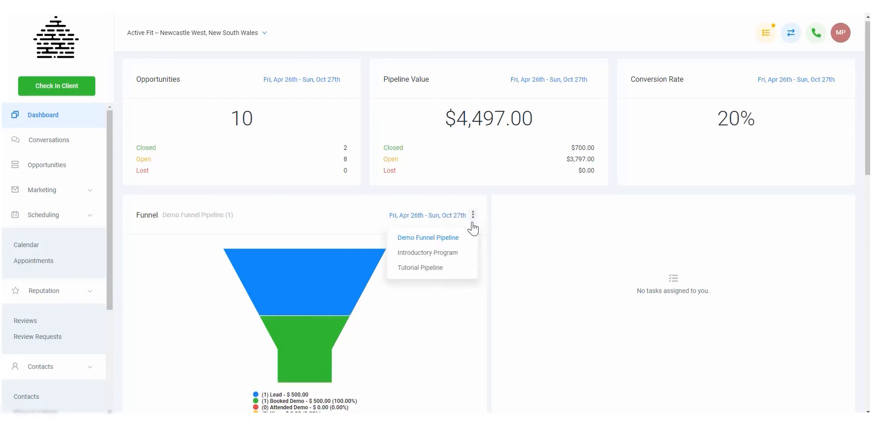
click(437, 269)
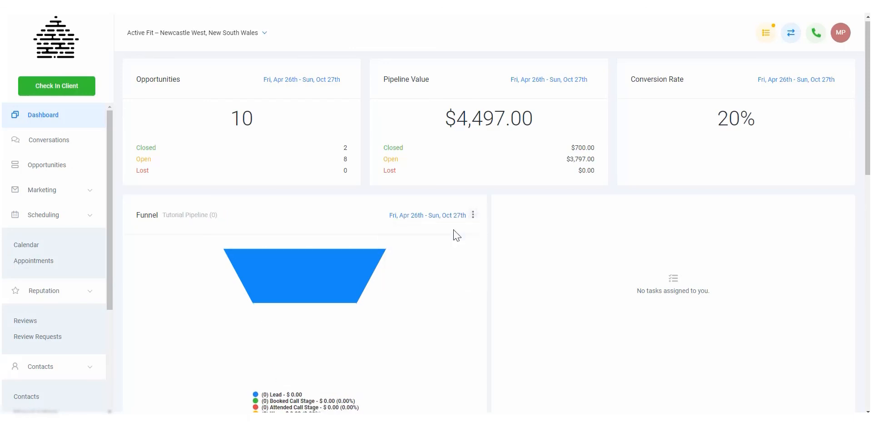
Show the Introductory Program pipeline in the dashboard funnel and look over the dashboard.
click(472, 216)
click(445, 255)
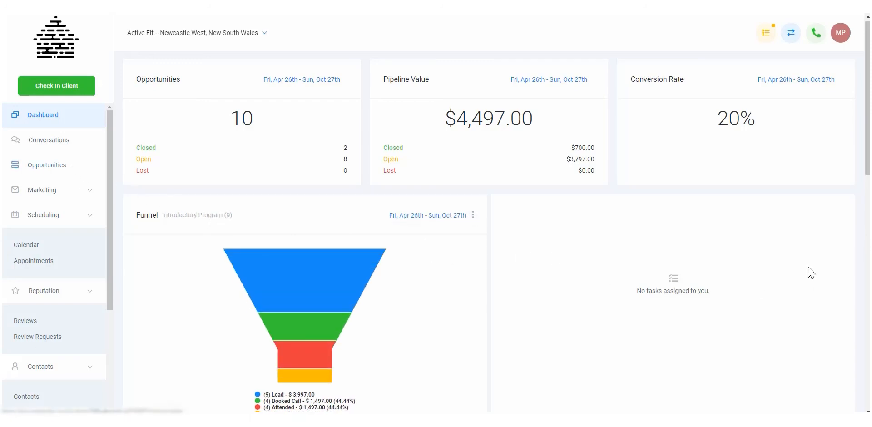
scroll(616, 250, down, 3)
scroll(618, 254, up, 3)
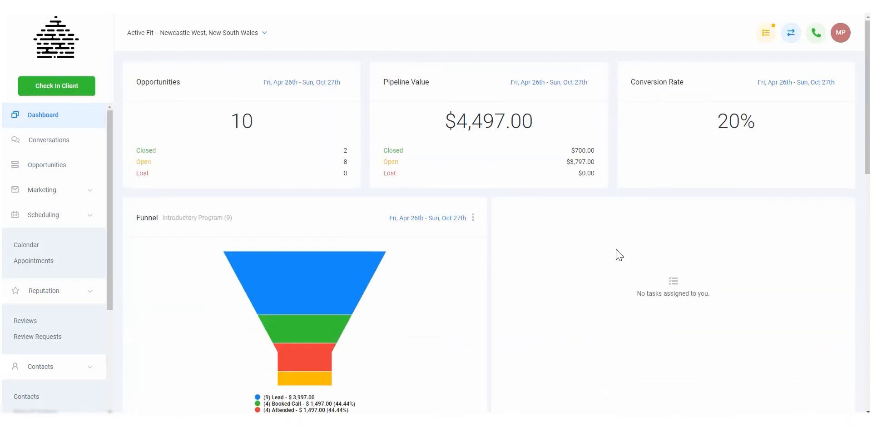
Return to the opportunities board and examine the total value of the Lead stage.
click(42, 171)
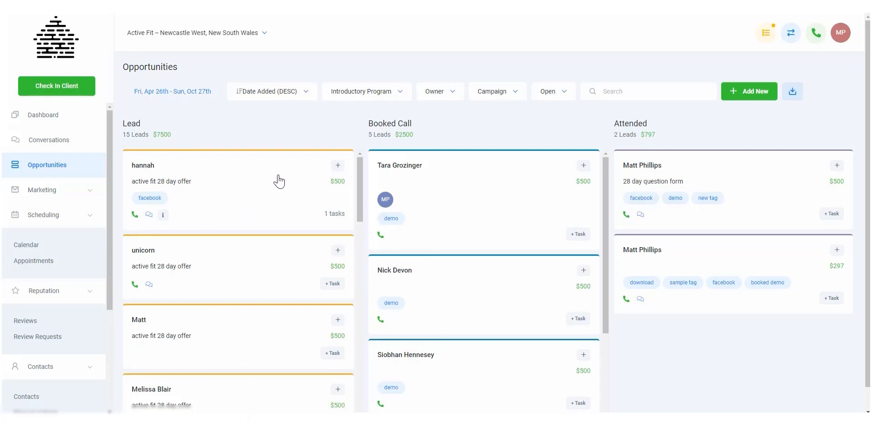
click(143, 167)
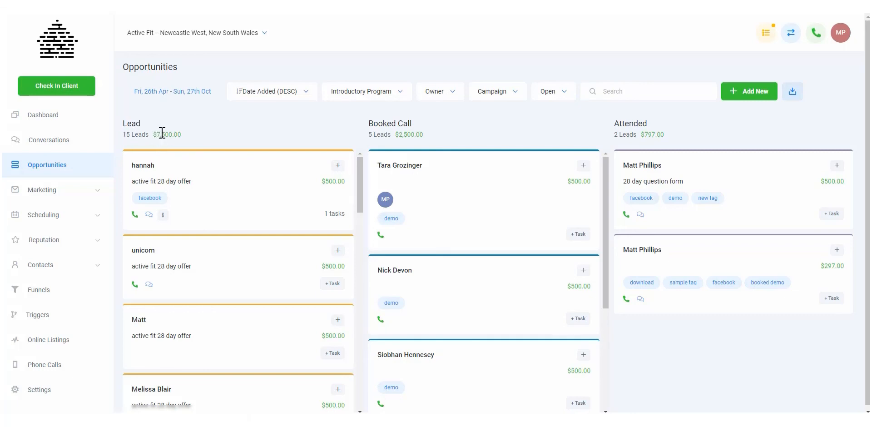
drag(154, 135, 183, 135)
click(186, 132)
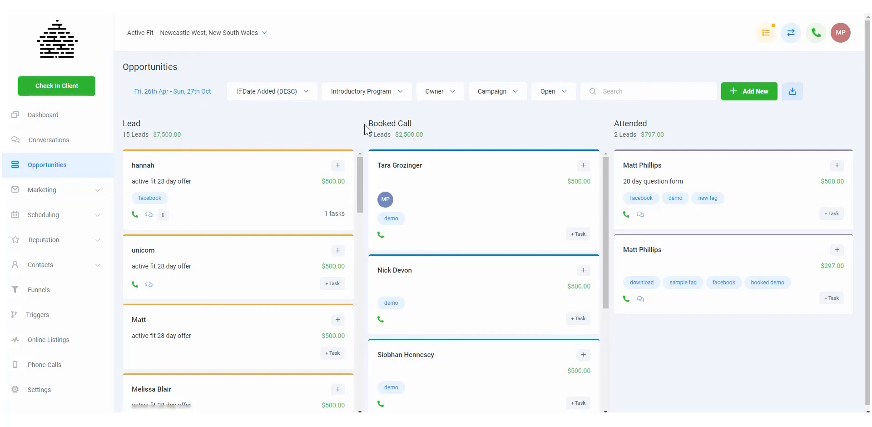